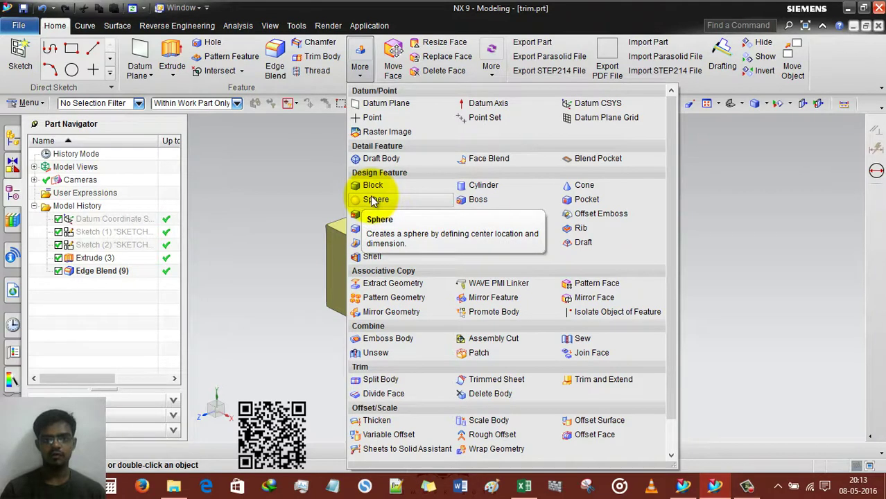
Dismiss the feature gallery and orbit the view of the block slightly.
click(298, 196)
middle_drag(298, 196, 291, 237)
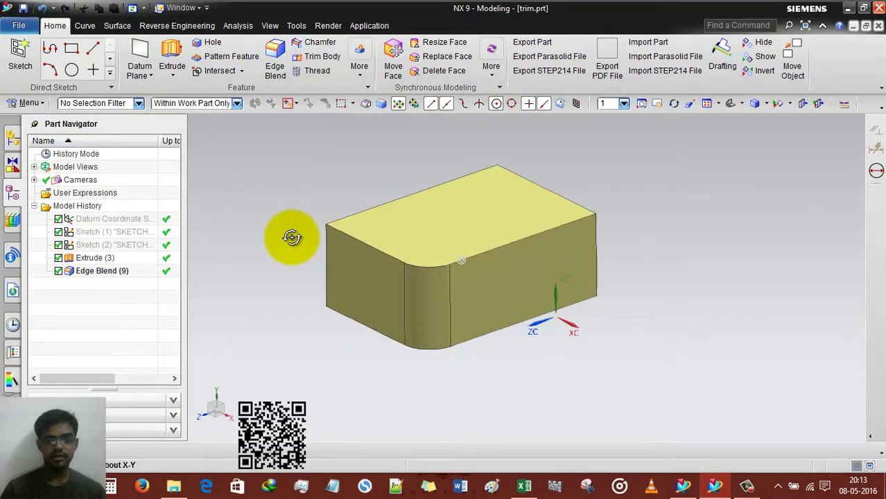
scroll(293, 243, down, 2)
scroll(297, 260, up, 2)
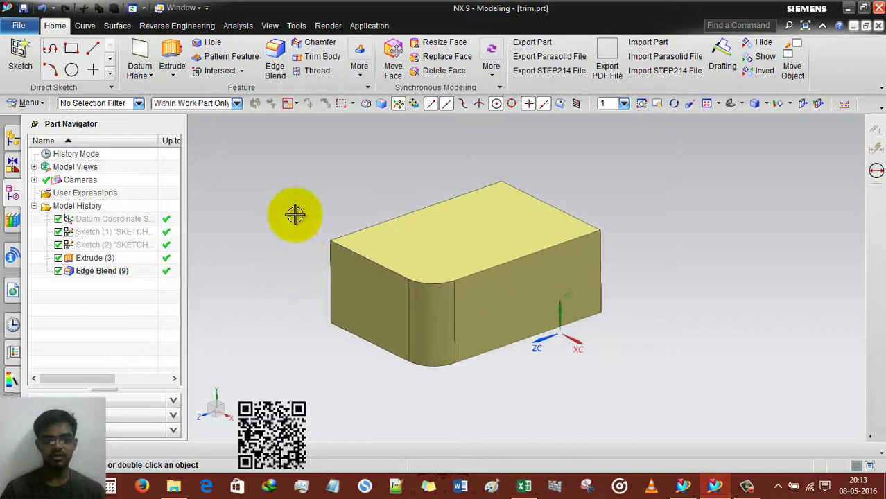
Launch the Sphere command from the More feature gallery and view its type options.
click(357, 68)
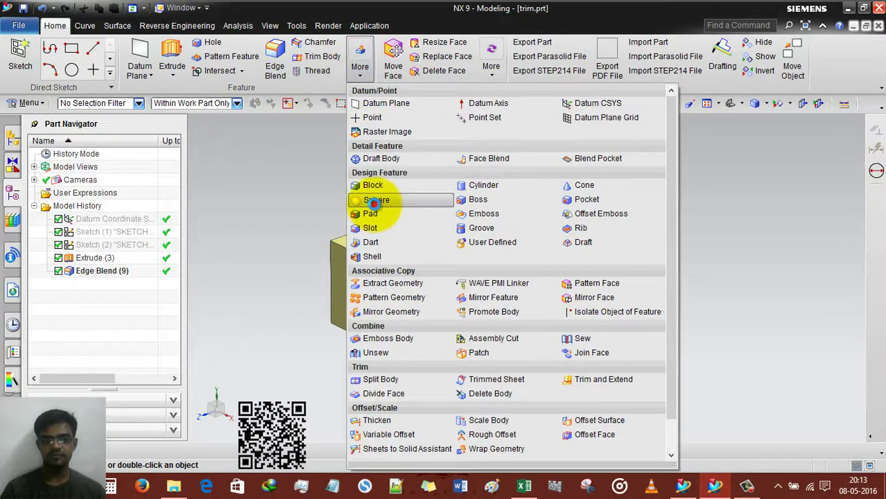
click(375, 208)
click(724, 158)
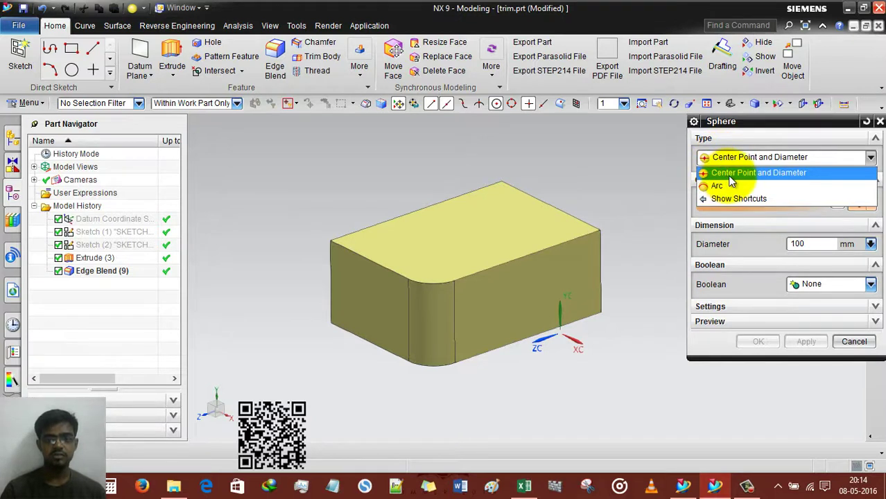
Keep the sphere type as Center Point and Diameter with a 100 mm diameter.
click(729, 176)
click(871, 201)
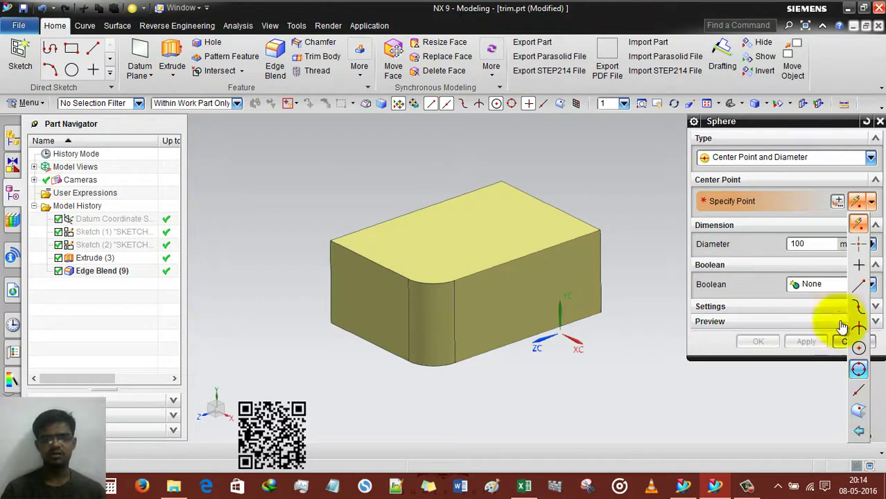
click(872, 202)
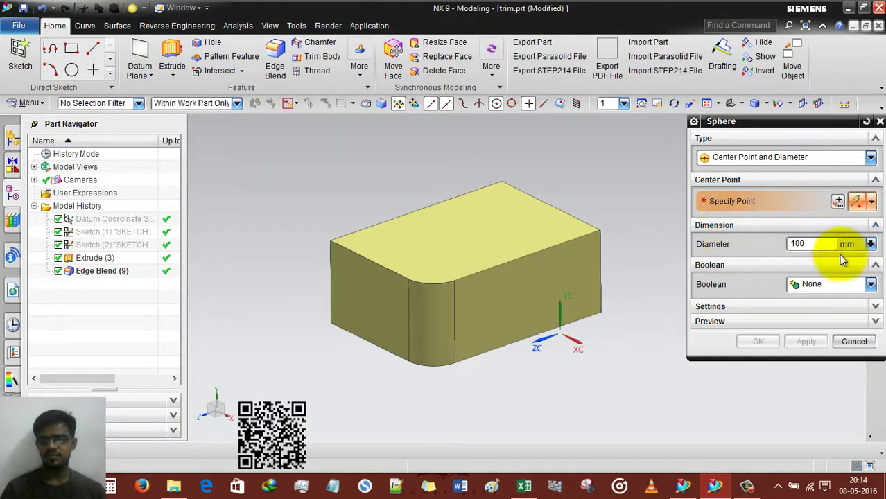
double_click(816, 245)
click(816, 247)
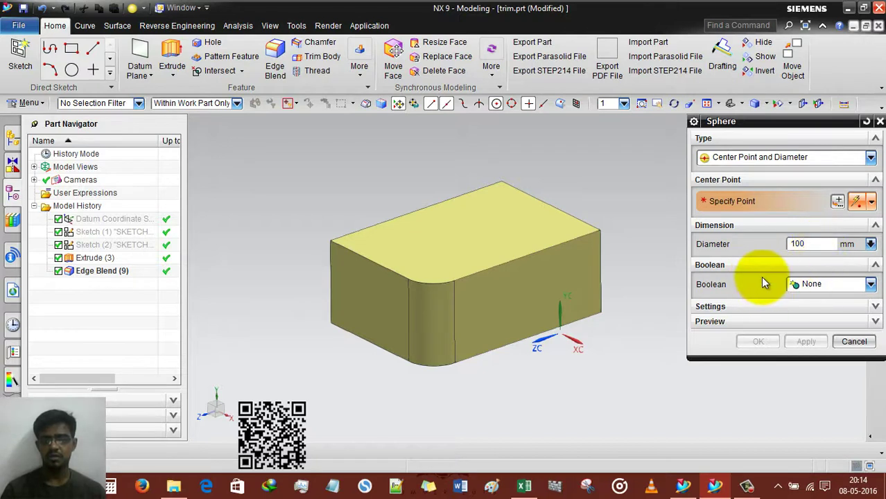
Leave the sphere's Boolean at None and review its Settings options.
click(802, 284)
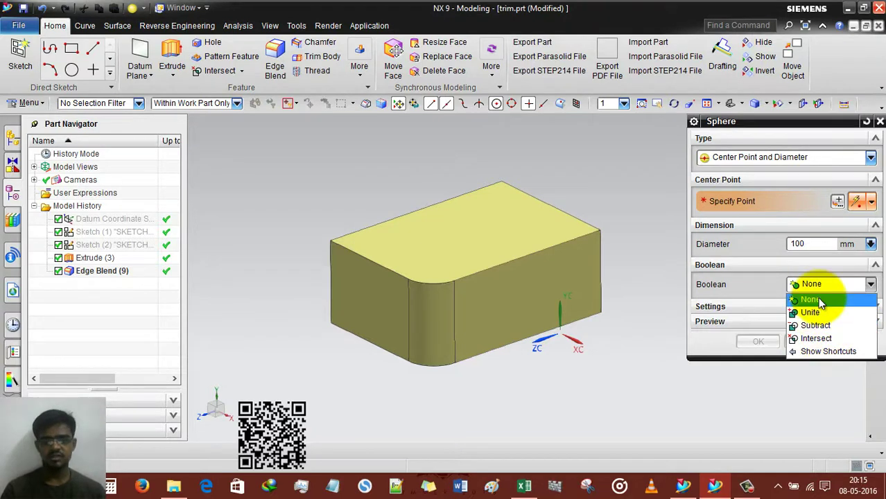
click(811, 298)
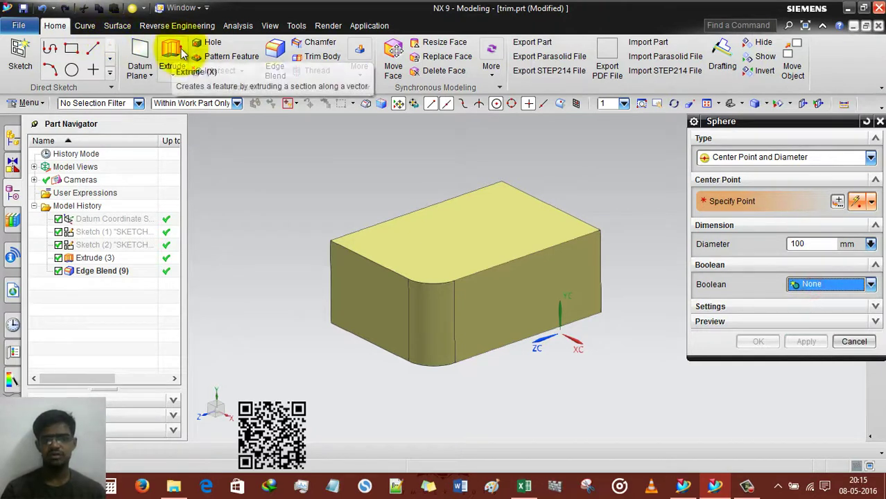
click(721, 307)
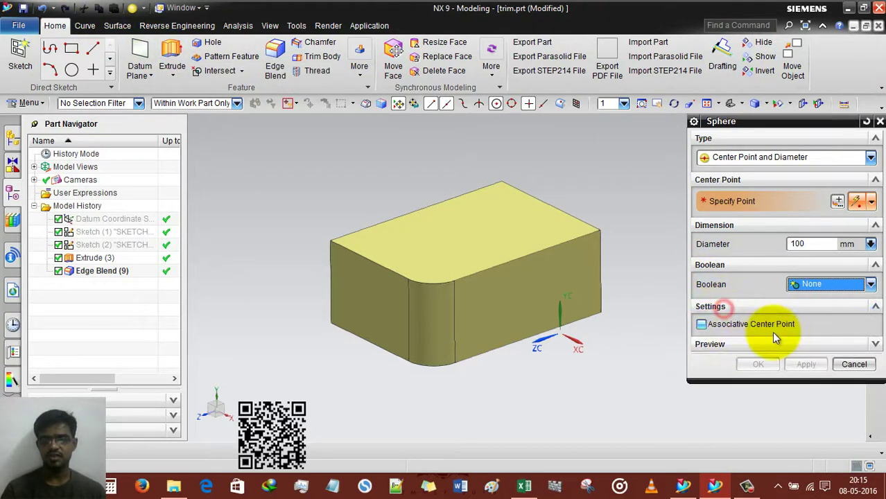
click(746, 306)
click(744, 157)
Centre the sphere on the block's top-right corner using inferred point snapping.
click(743, 172)
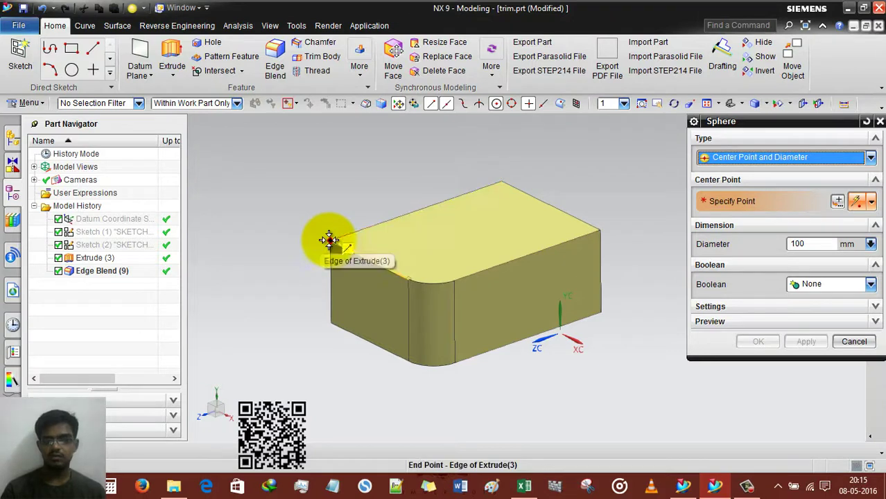
click(872, 201)
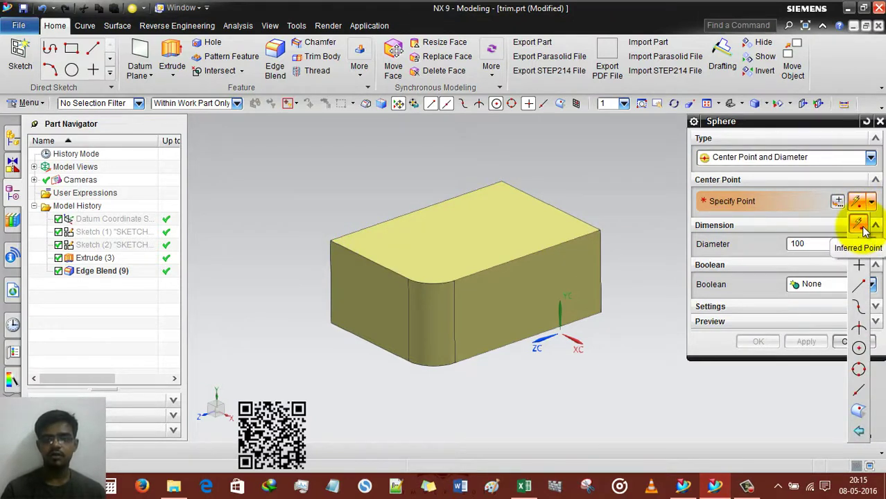
click(858, 222)
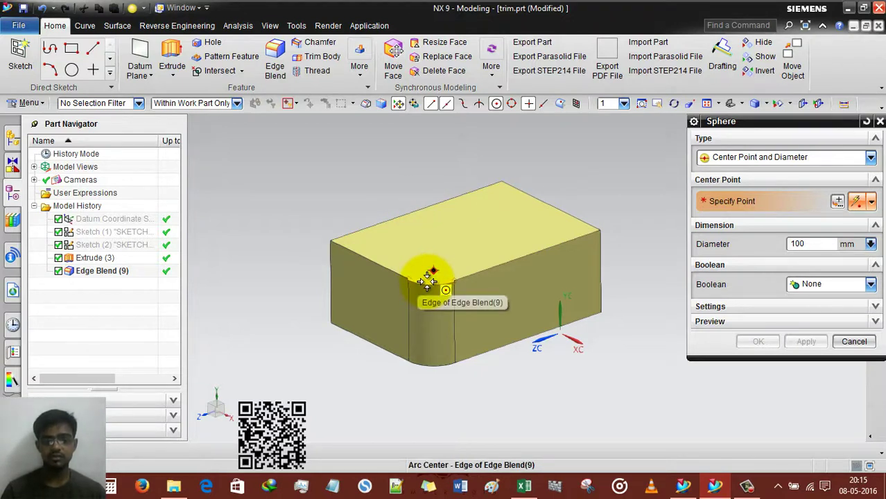
click(410, 318)
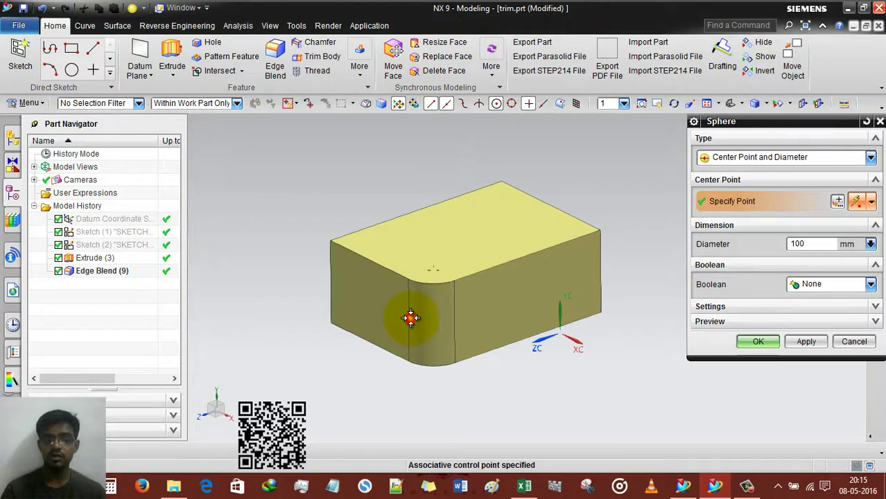
click(599, 231)
click(554, 203)
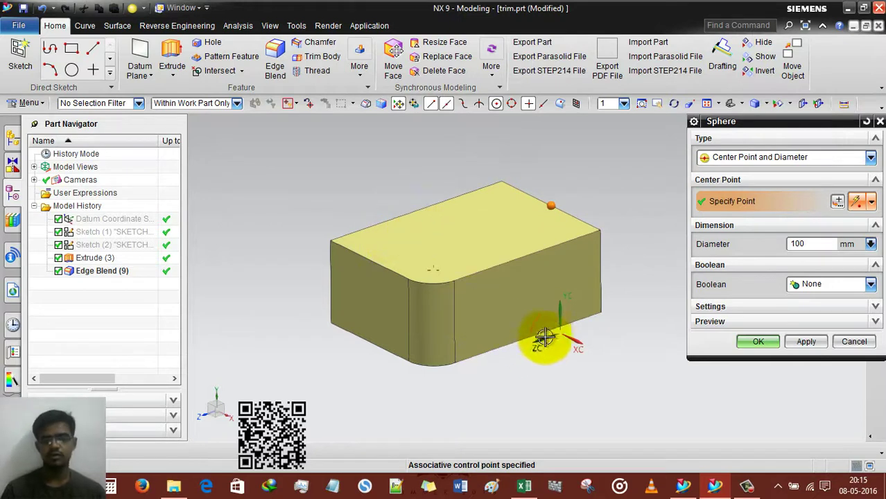
click(602, 231)
Set the sphere diameter to 150 mm and create it.
click(813, 243)
text(150)
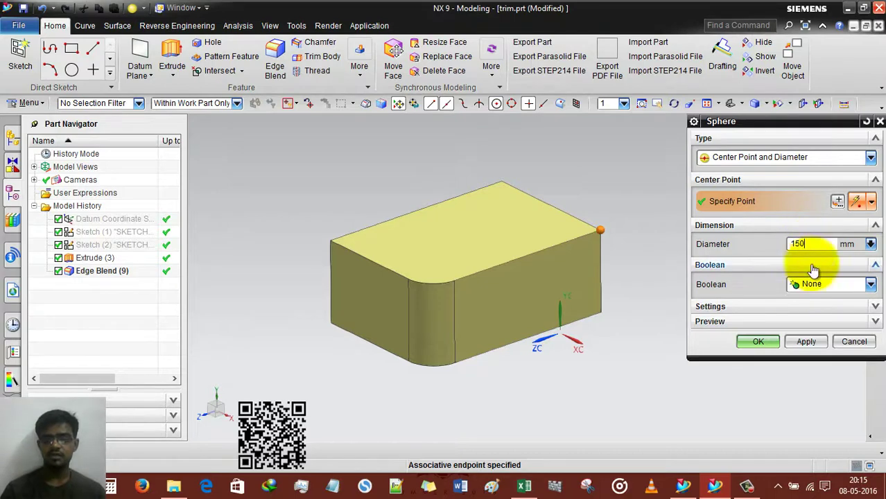
click(757, 341)
middle_drag(538, 285, 533, 290)
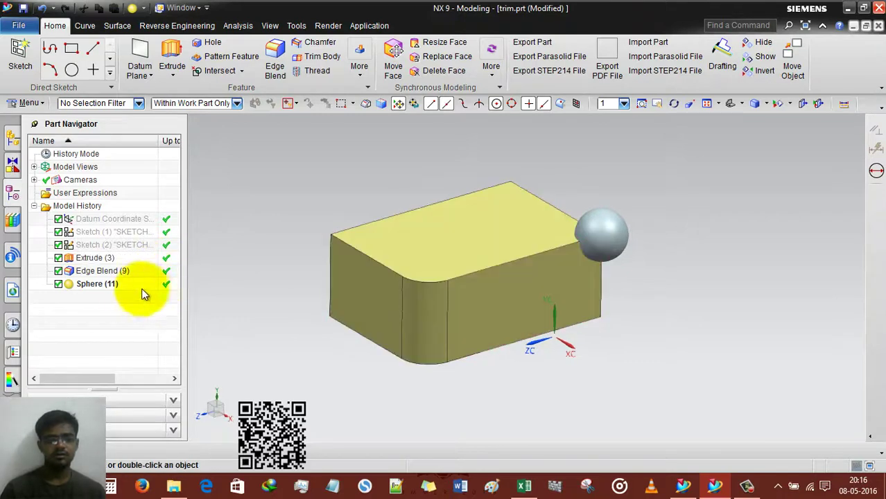
Delete the Sphere (11) feature from the model history.
click(115, 285)
right_click(116, 286)
click(146, 212)
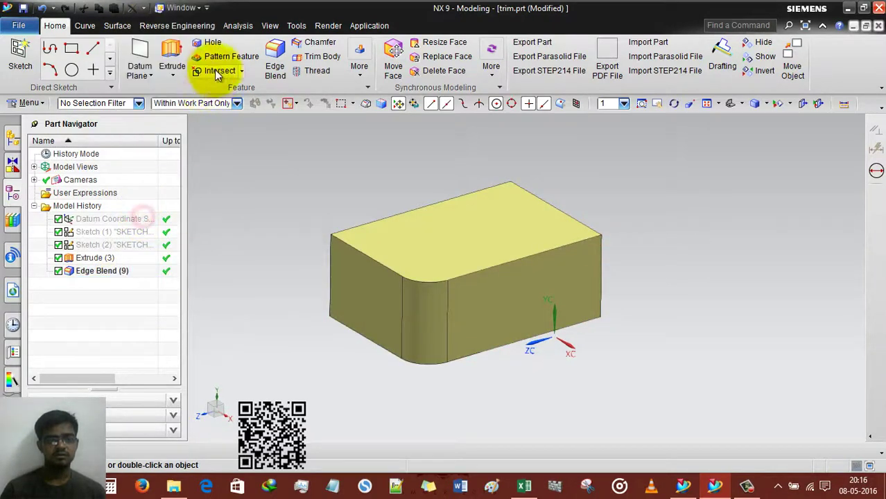
Create a 150 mm sphere on the block's top corner with Associative Center Point ticked.
click(370, 61)
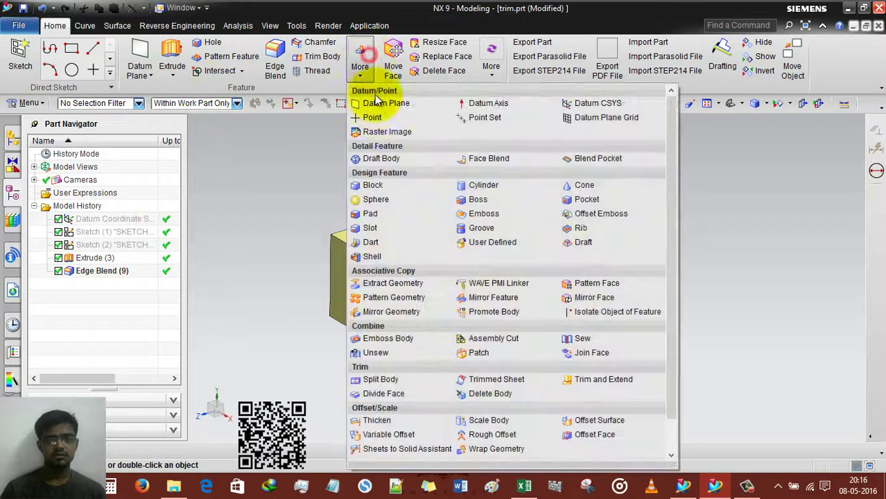
click(374, 197)
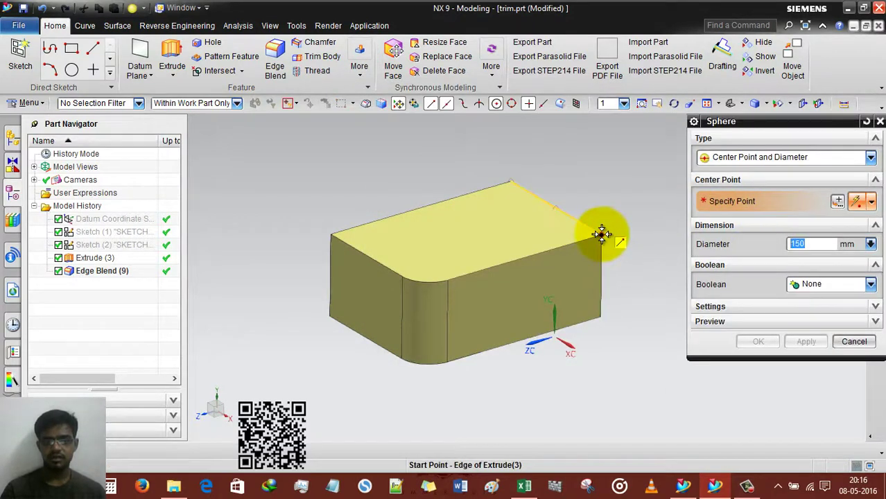
click(602, 234)
click(737, 307)
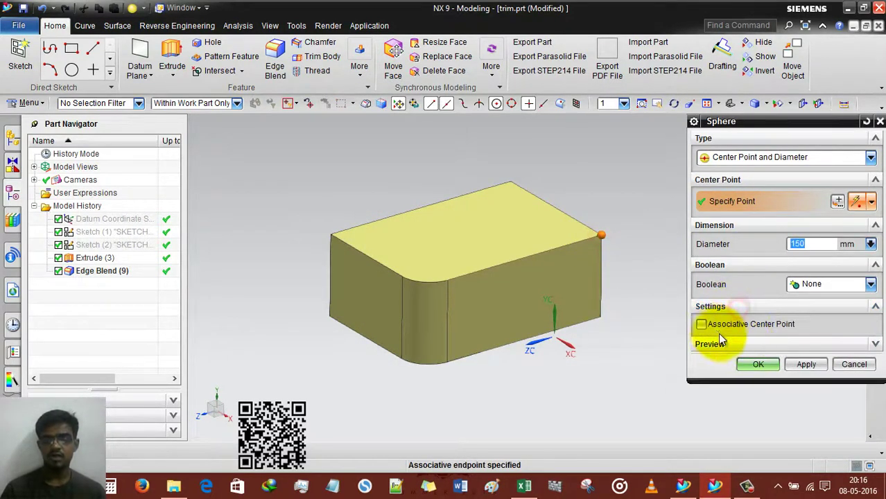
click(702, 325)
click(759, 364)
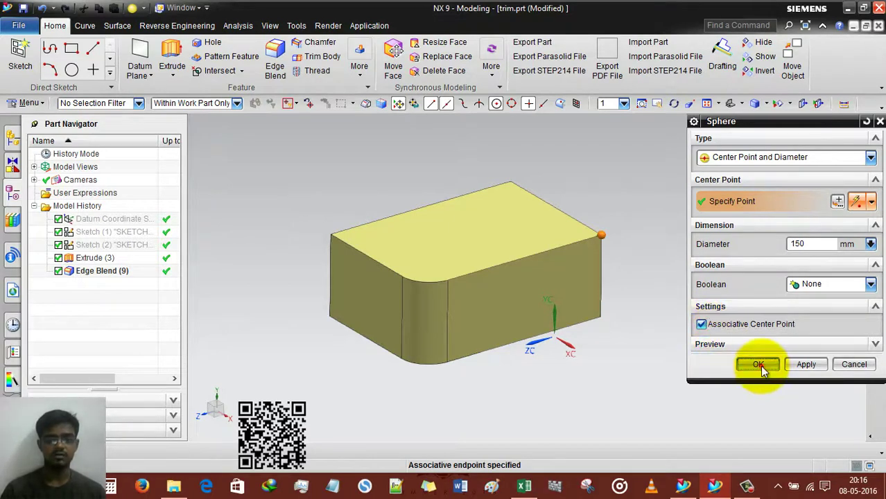
middle_drag(283, 267, 277, 271)
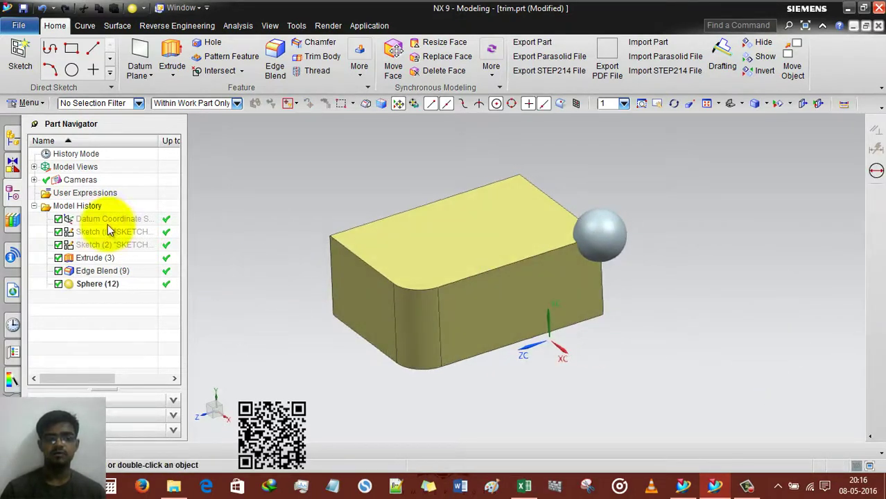
click(336, 241)
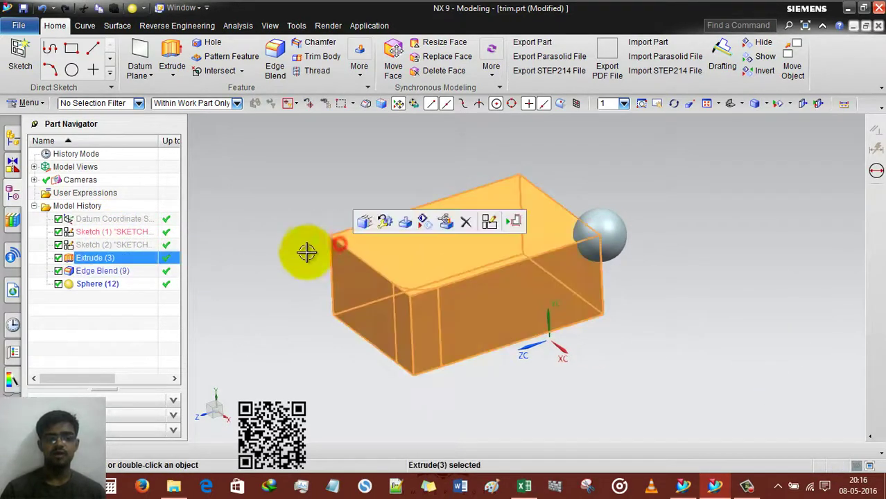
Edit Sketch (1), changing the 430 length dimension to 400.
click(95, 233)
right_click(95, 235)
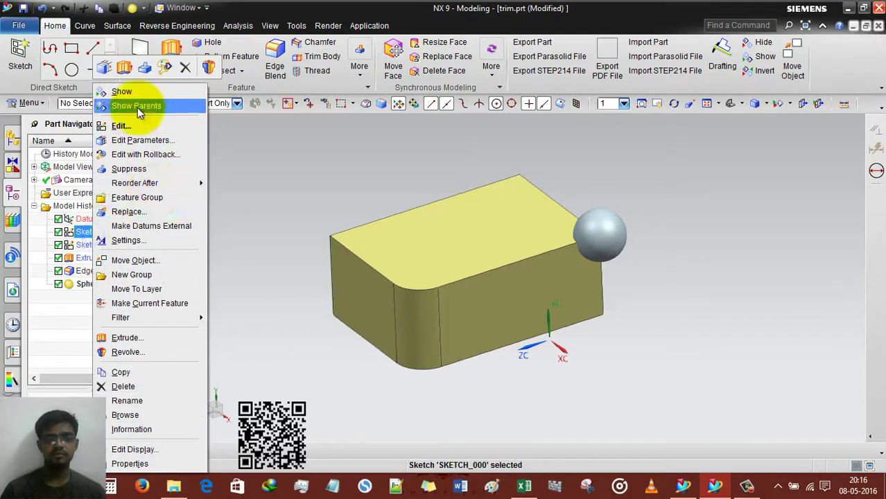
click(125, 126)
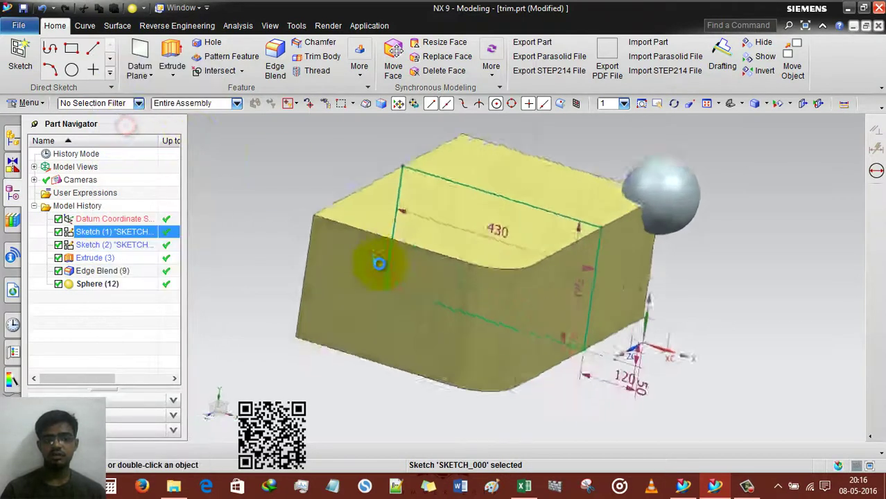
double_click(496, 208)
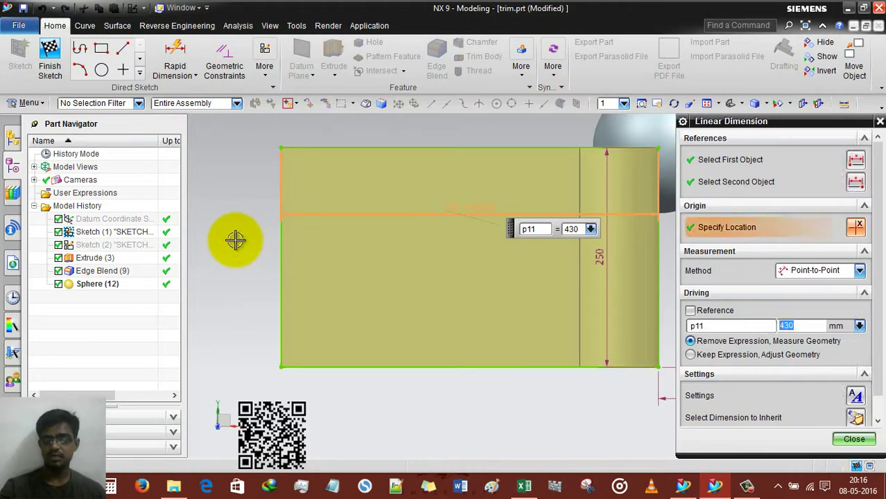
text(4)
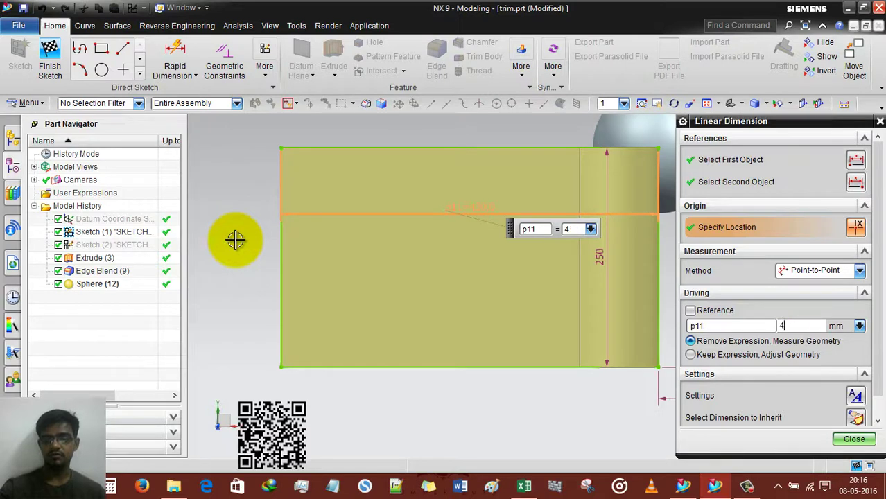
key(Return)
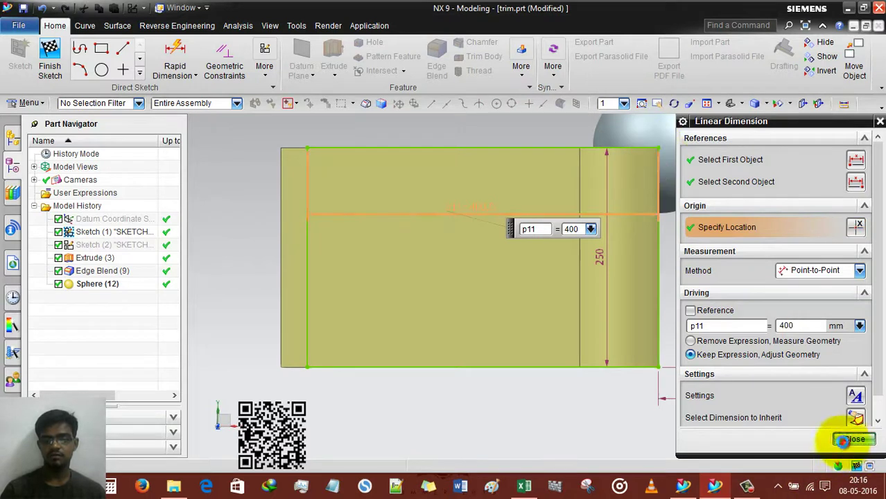
click(854, 439)
Drag the rectangle's top-right corner down and left, then finish the sketch.
drag(652, 145, 605, 207)
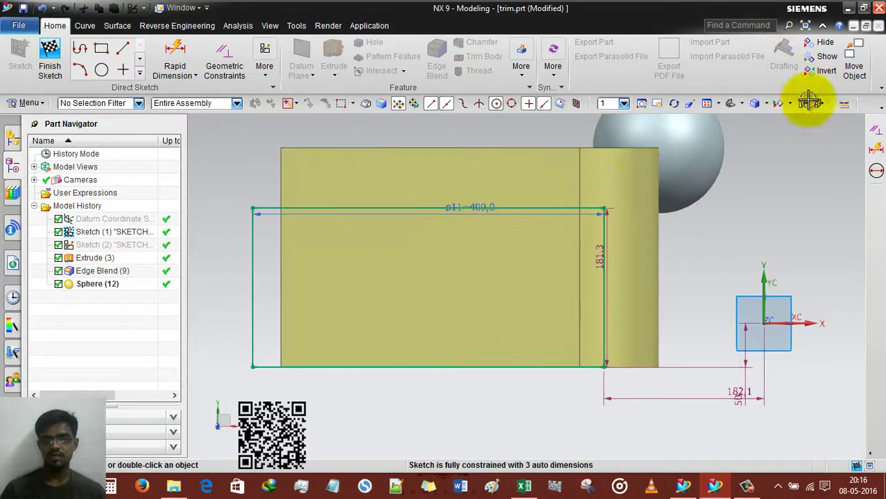
right_click(380, 122)
click(409, 124)
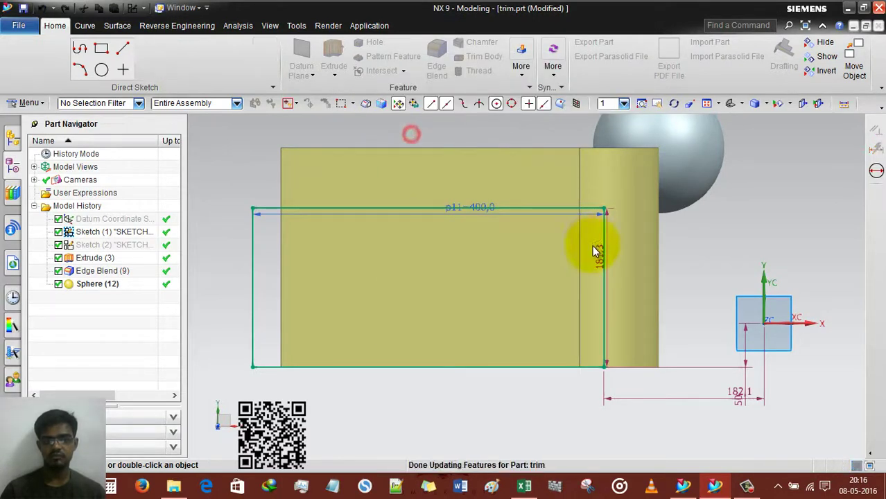
scroll(596, 263, down, 3)
middle_drag(588, 292, 558, 304)
scroll(659, 221, up, 4)
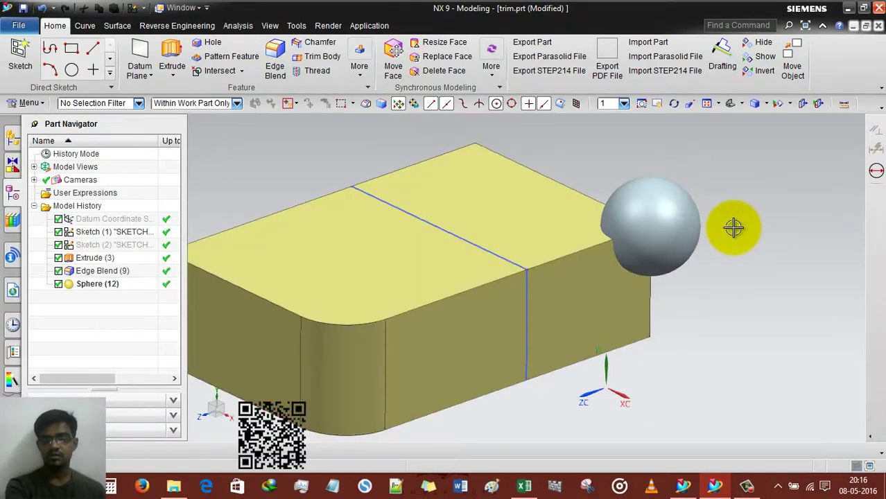
Delete the Sphere (12) feature from the Part Navigator.
key(s)
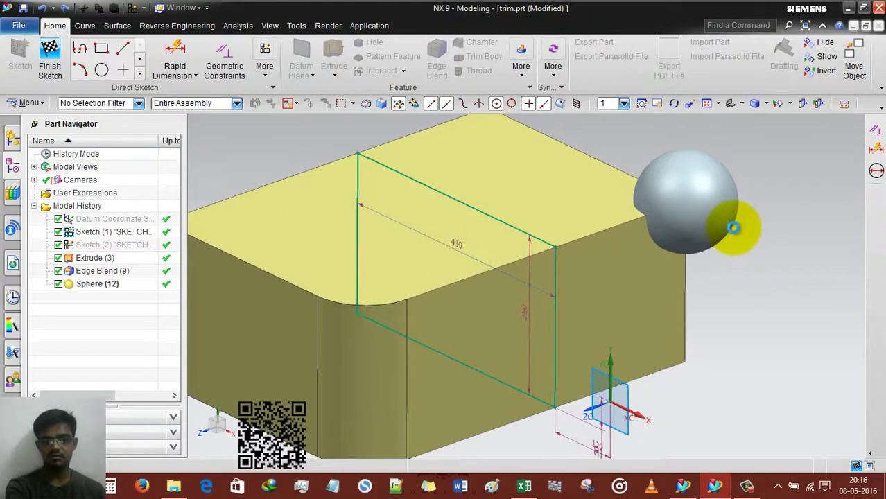
key(ctrl+q)
scroll(734, 227, down, 2)
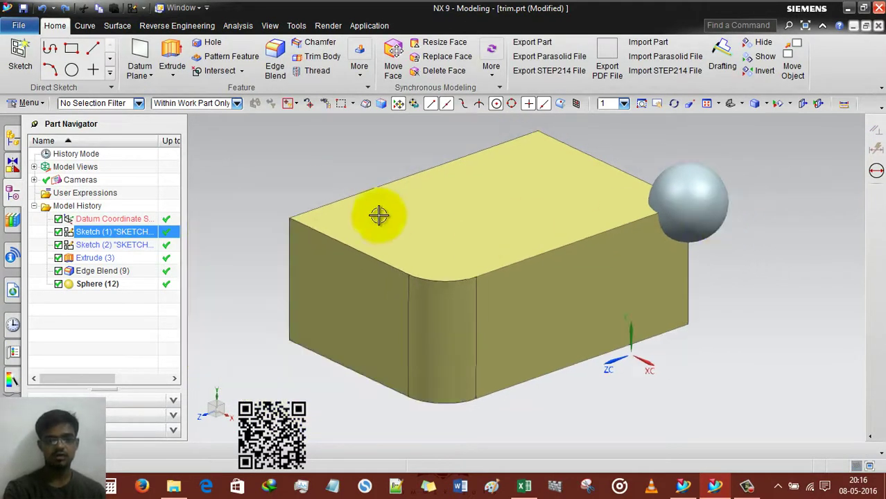
right_click(121, 284)
click(151, 236)
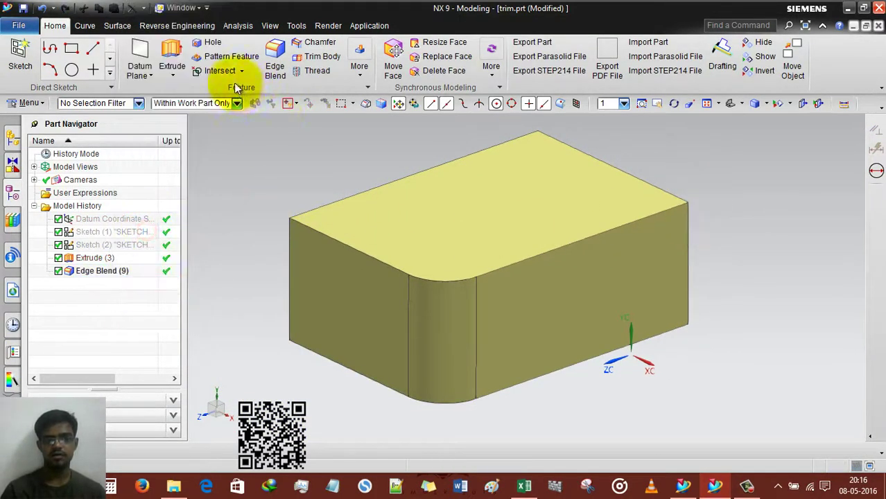
Create a 150 mm sphere at the block's top corner with Associative Center Point cleared.
click(359, 61)
click(387, 202)
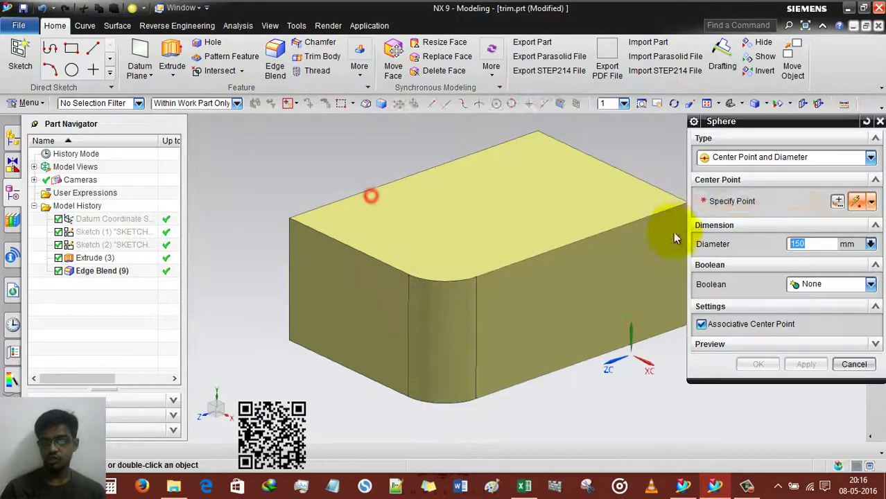
scroll(526, 217, up, 2)
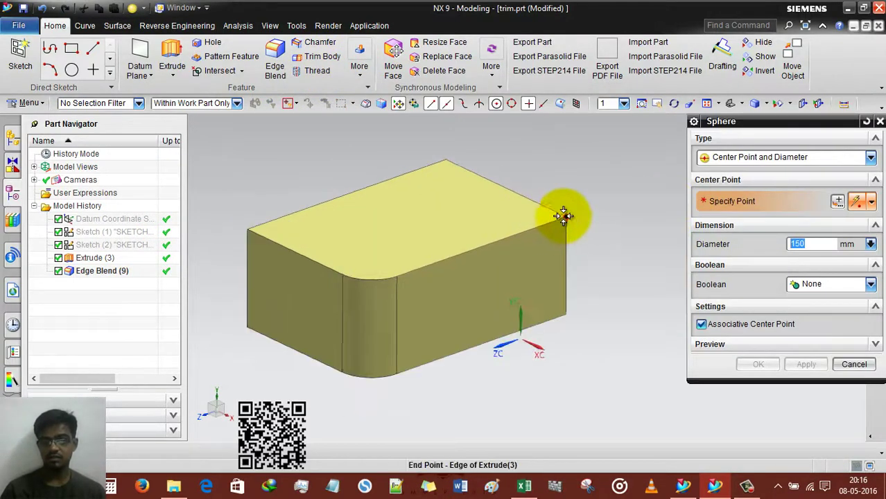
click(565, 216)
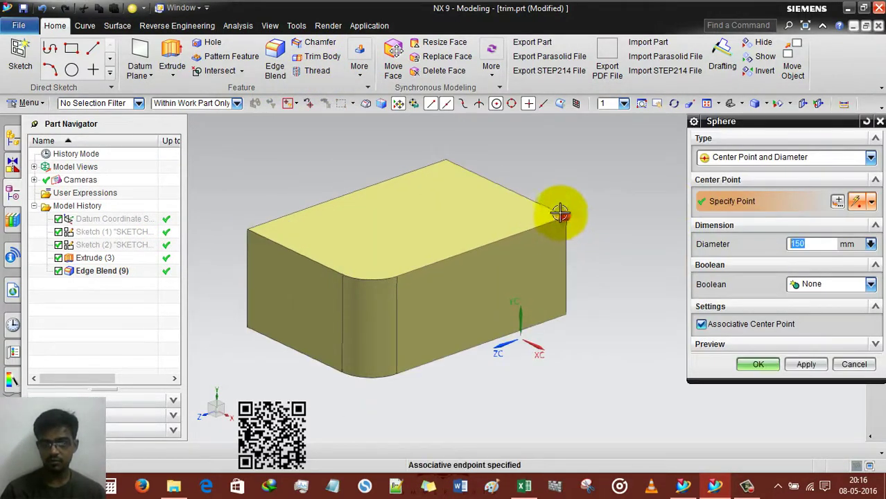
click(702, 324)
click(757, 365)
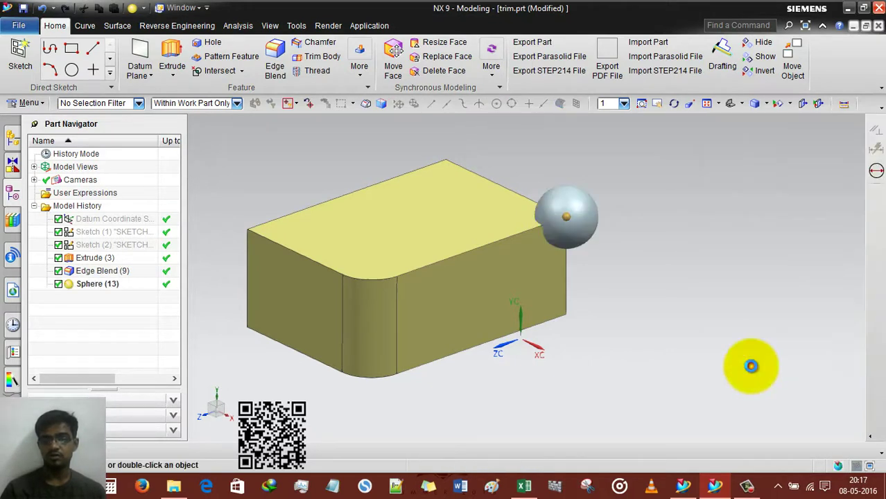
click(581, 221)
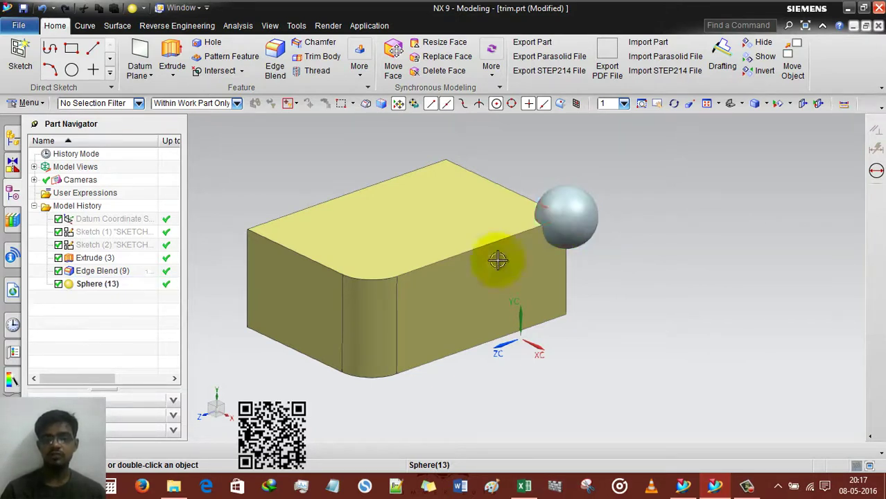
click(484, 233)
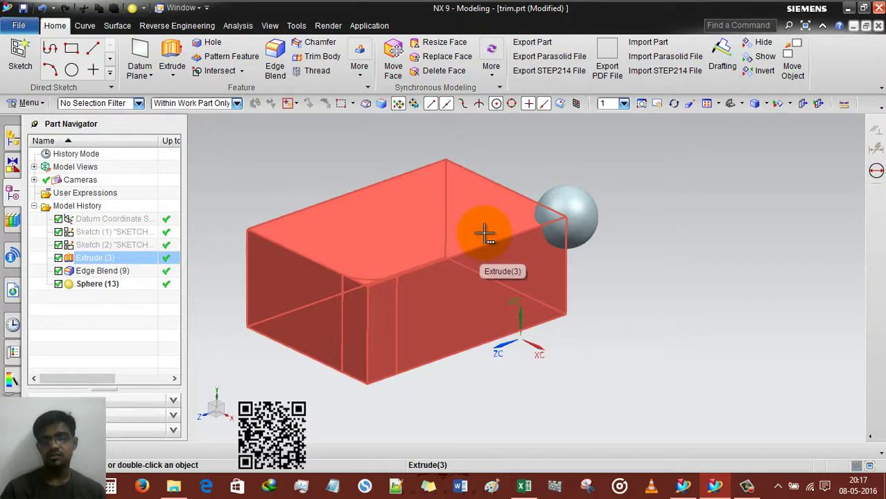
Shrink the Sketch (1) rectangle to 356.6 by 165.9 and update the block.
click(639, 238)
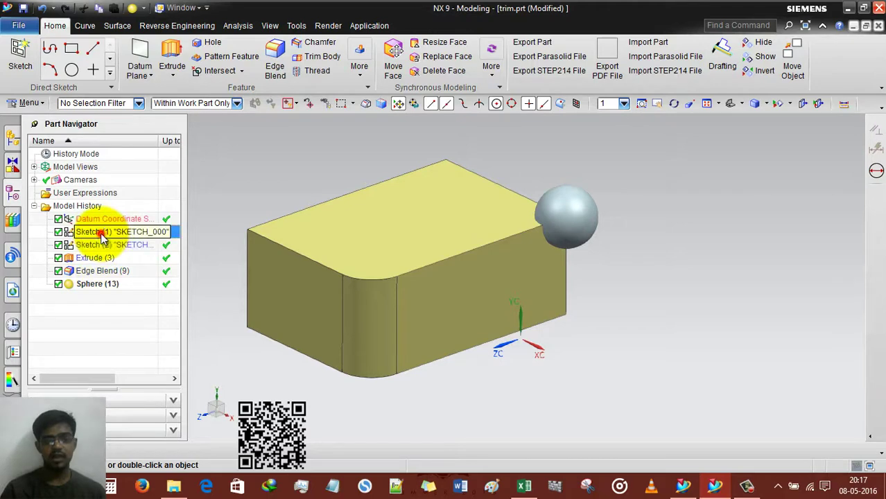
click(100, 232)
double_click(101, 232)
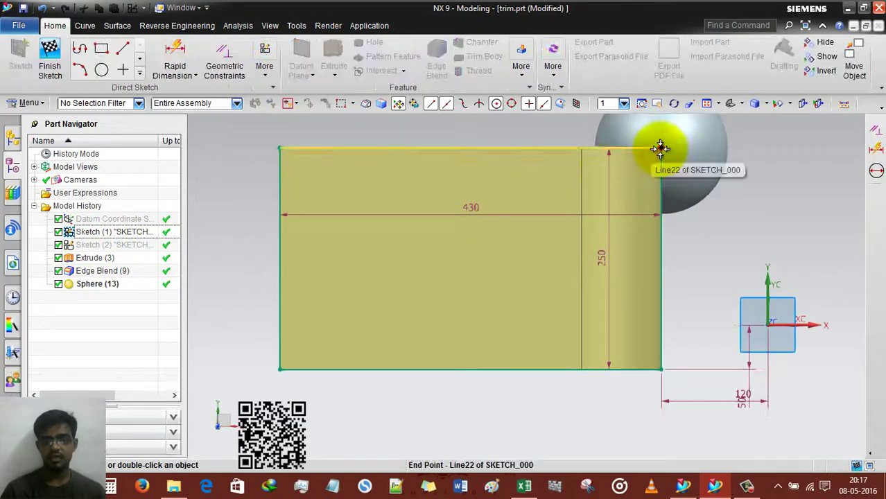
click(611, 208)
drag(611, 208, 595, 223)
right_click(470, 142)
click(501, 147)
mouse_move(545, 148)
middle_down()
mouse_move(483, 287)
mouse_move(471, 290)
mouse_move(466, 263)
mouse_move(471, 289)
middle_up()
Delete the Sphere (13) feature after briefly reopening the sketch.
double_click(470, 289)
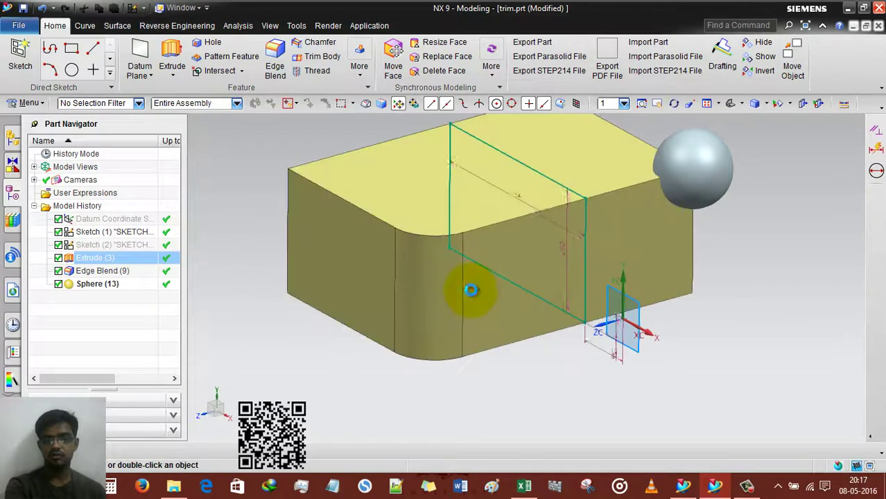
key(ctrl+q)
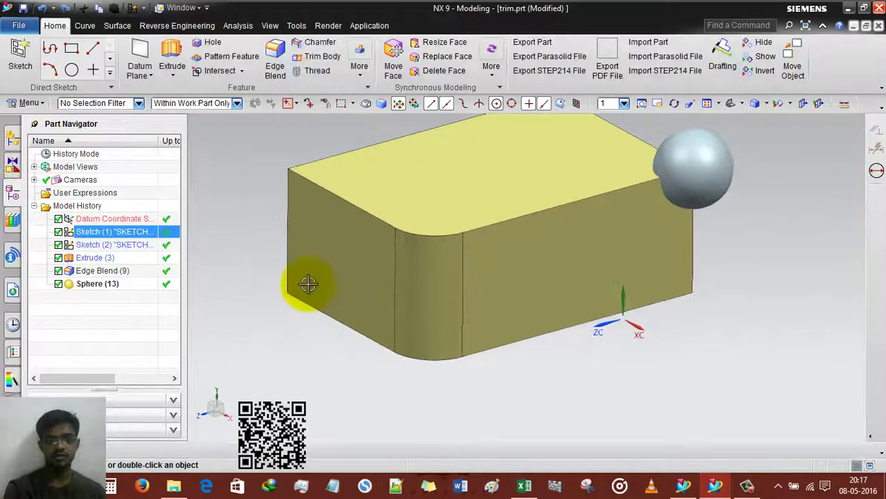
right_click(104, 284)
click(152, 215)
scroll(256, 152, down, 3)
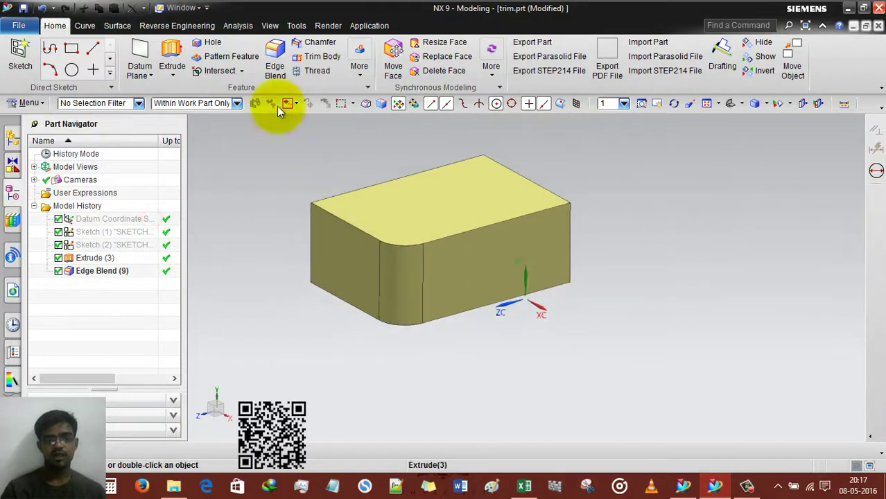
Start a new sphere from the More gallery and view its type options.
click(359, 63)
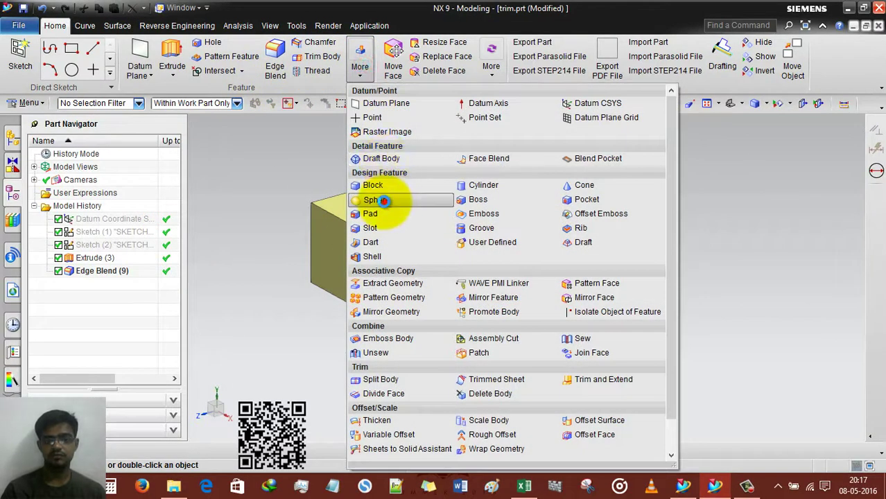
click(386, 199)
click(736, 159)
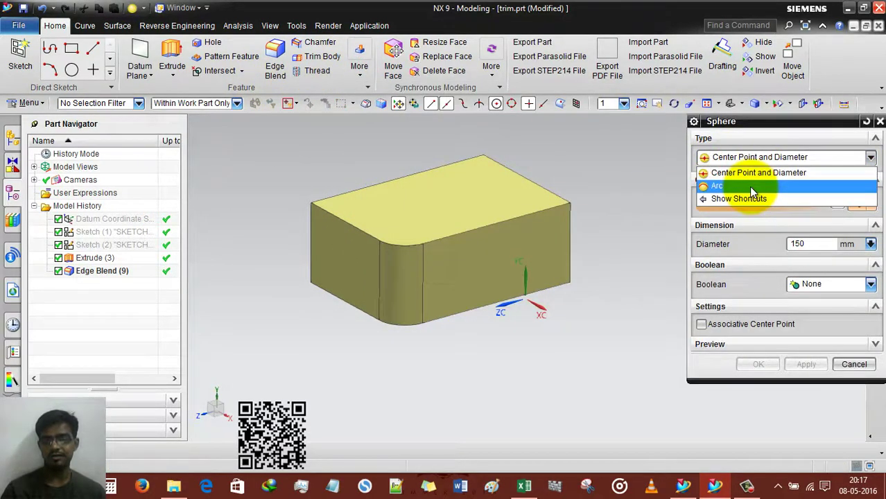
Create a sphere of type Arc on the fillet's top arc edge with Boolean None.
click(748, 186)
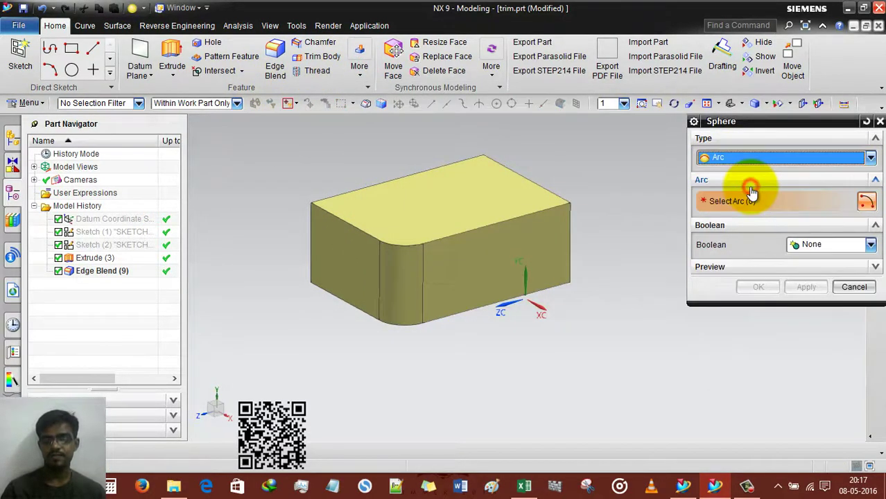
click(400, 248)
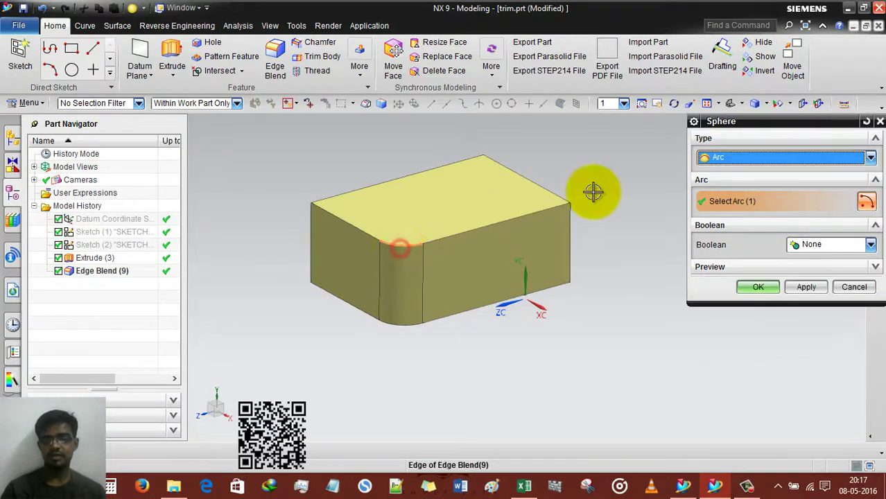
click(807, 246)
click(806, 246)
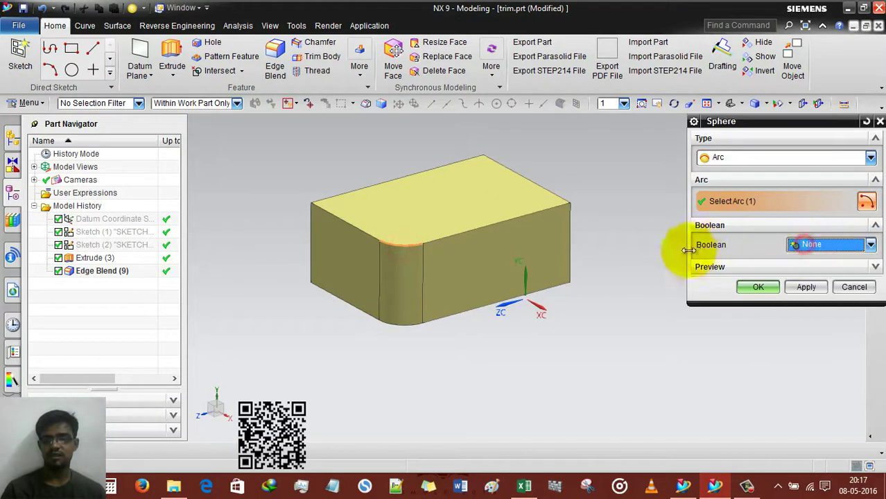
click(758, 287)
Orbit to inspect the arc sphere, then undo it with Ctrl+Z.
scroll(347, 248, up, 3)
middle_drag(415, 213, 413, 298)
click(413, 298)
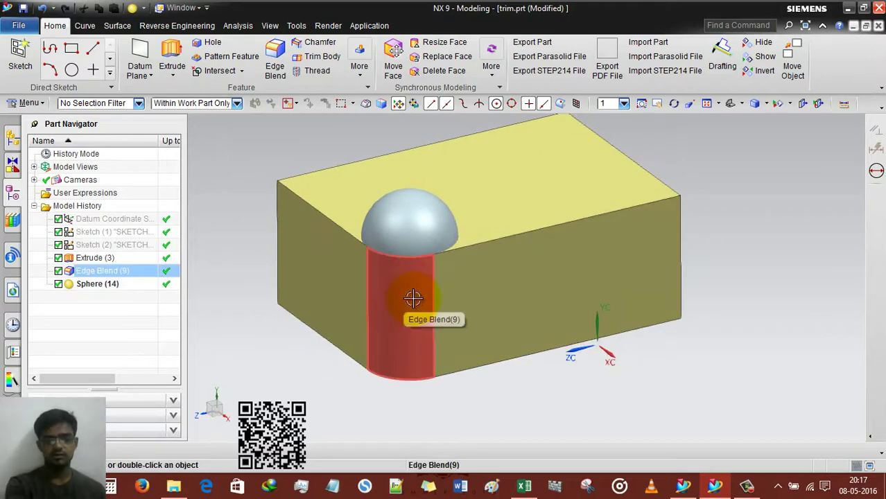
key(ctrl+z)
click(360, 66)
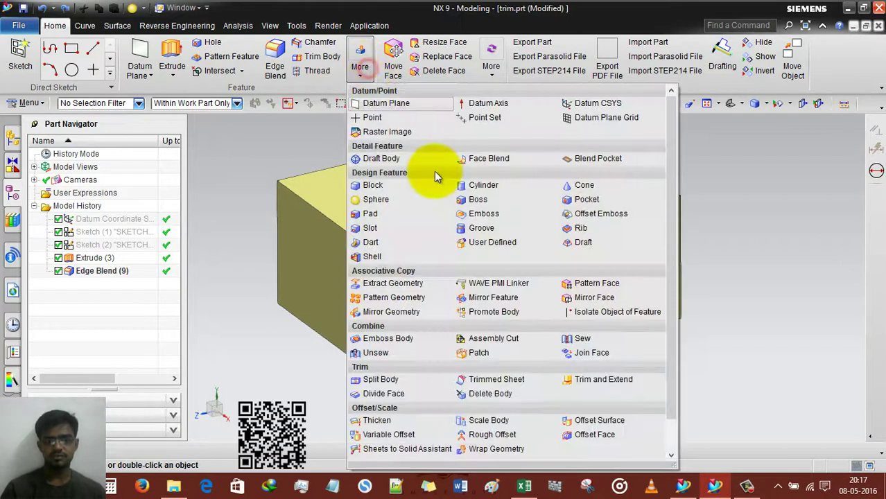
Start a 180 × 100 mm cylinder of type Axis, Diameter, and Height with its vector along Y.
click(493, 190)
click(750, 161)
click(745, 161)
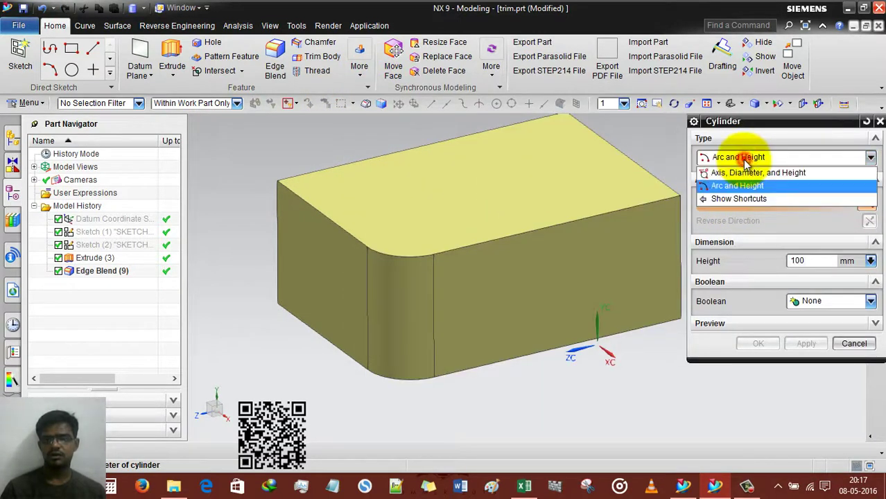
click(743, 169)
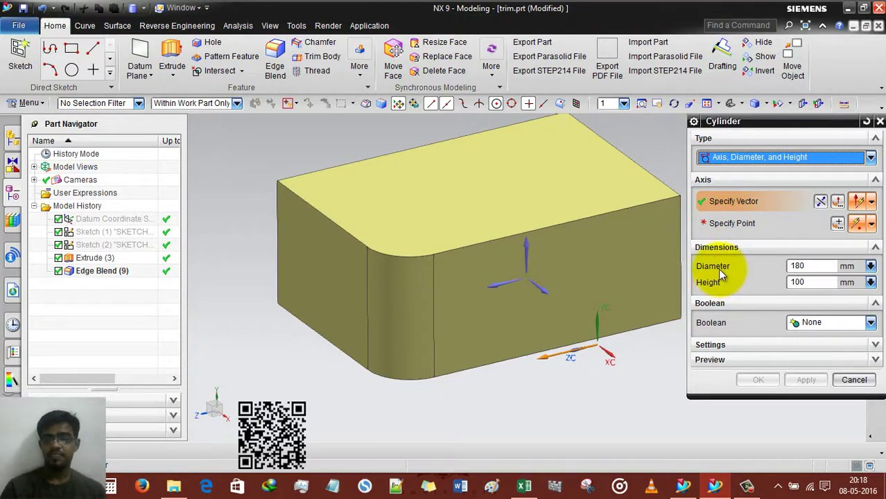
click(735, 160)
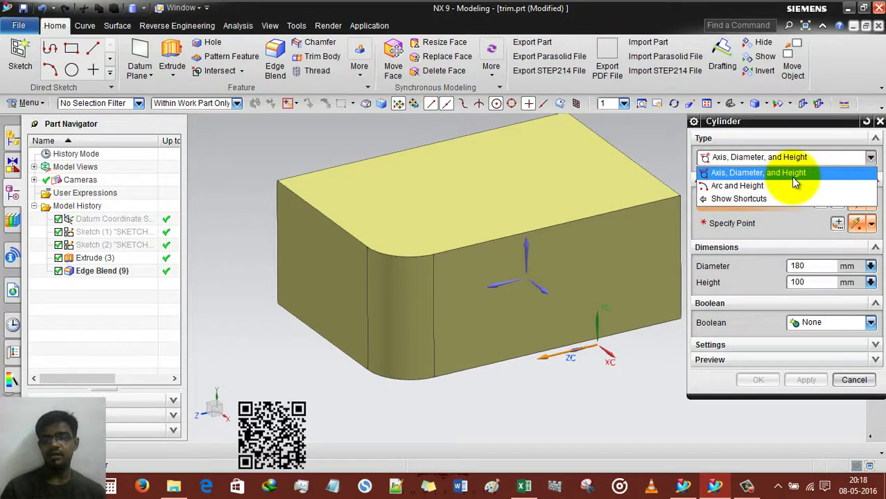
click(756, 176)
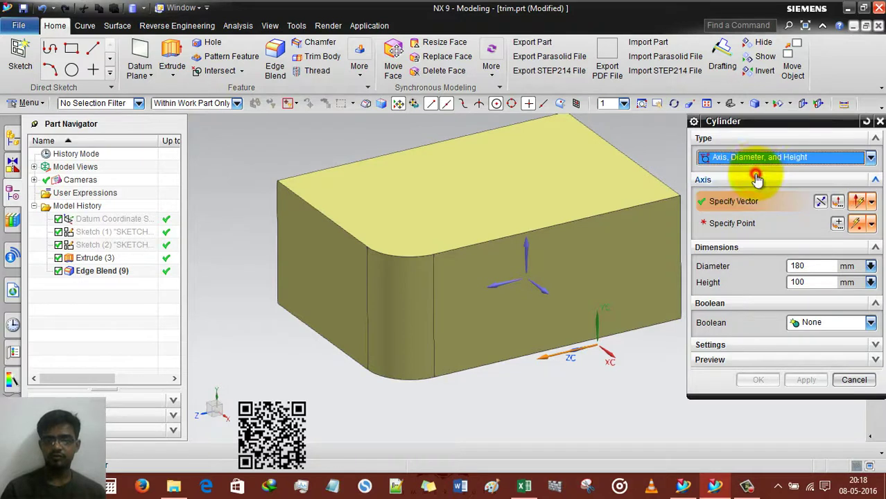
click(526, 244)
click(734, 227)
scroll(502, 248, down, 3)
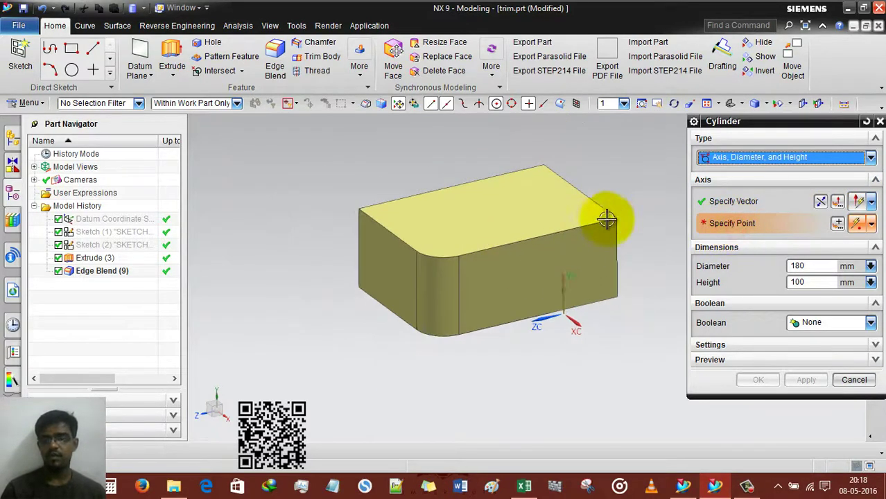
click(872, 226)
Set the cylinder vector to the −X direction, then reverse it.
click(872, 202)
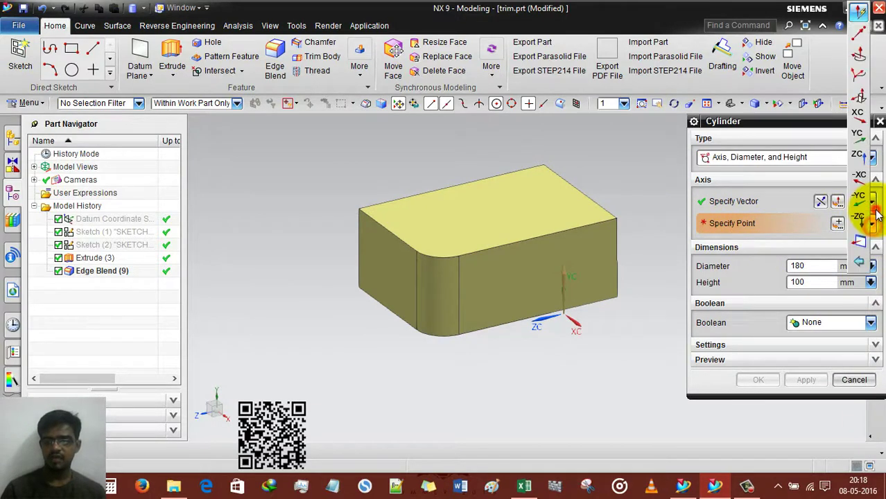
click(858, 175)
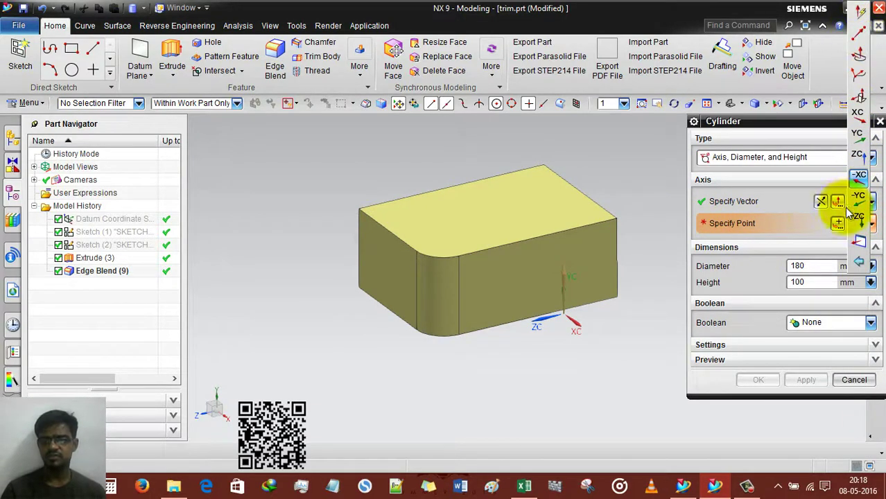
click(770, 208)
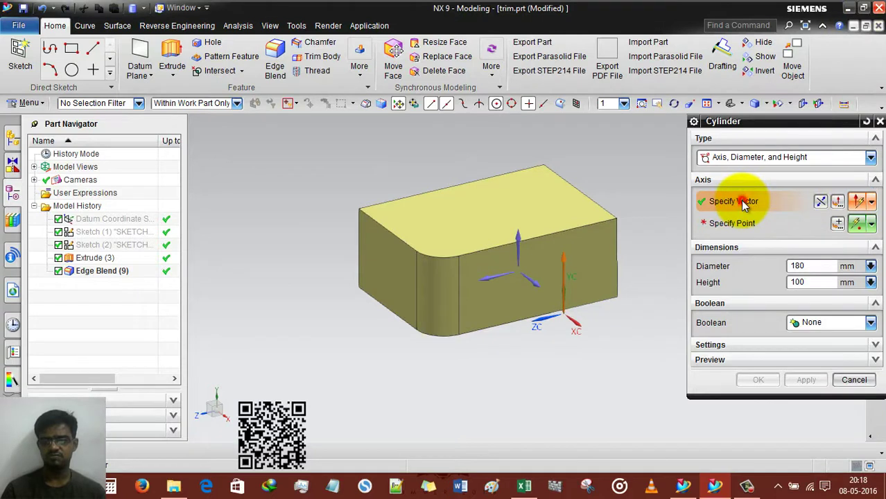
click(820, 201)
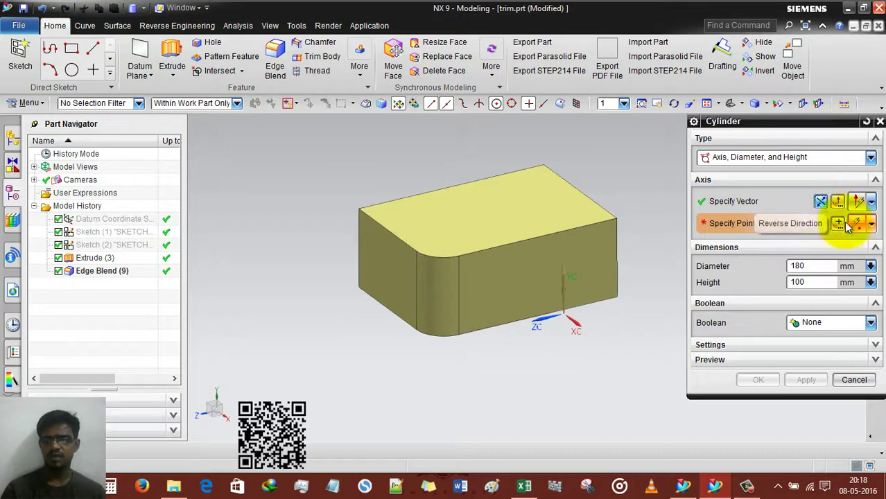
Base the cylinder on the block's top corner and create it with Associative Axis on.
click(870, 223)
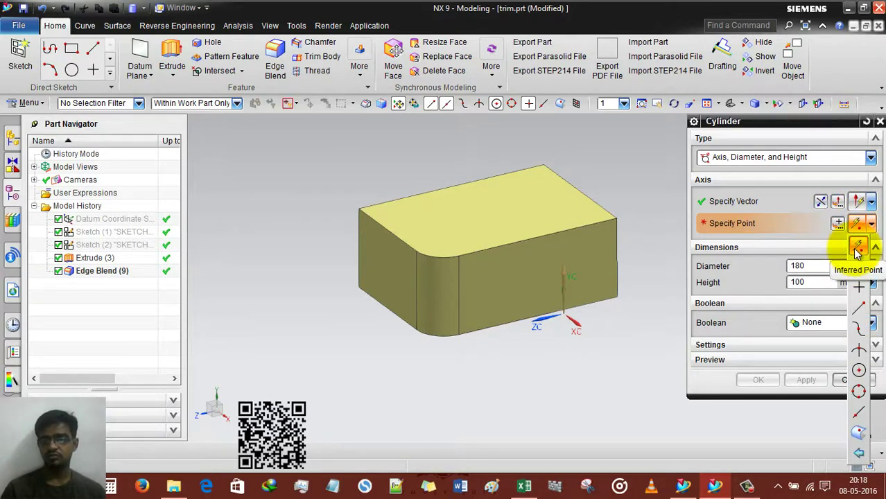
click(857, 248)
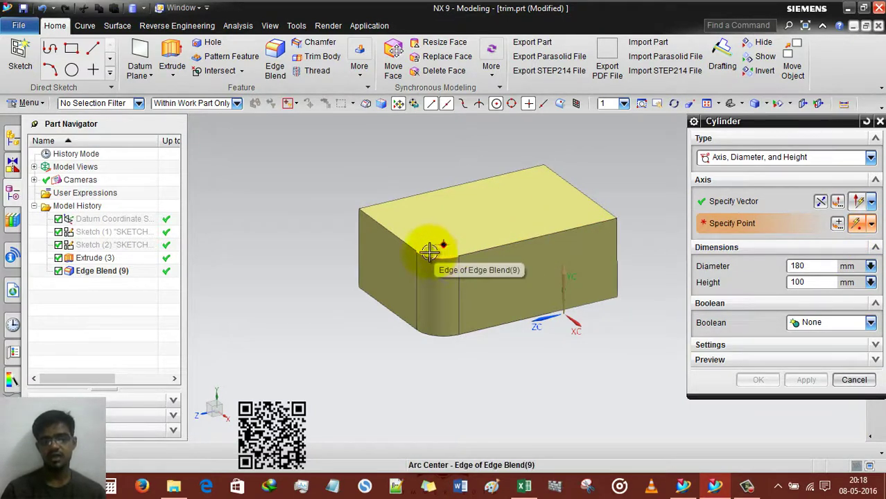
click(613, 214)
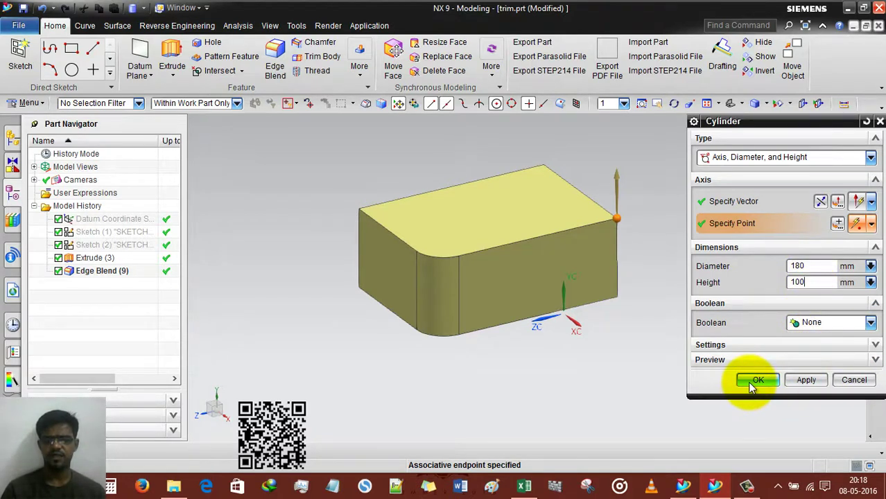
click(740, 344)
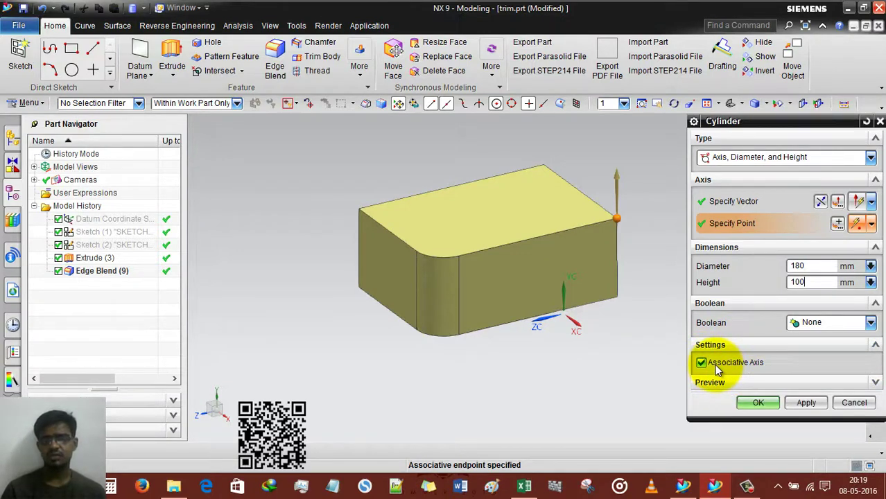
click(749, 401)
middle_drag(705, 268, 719, 331)
click(616, 218)
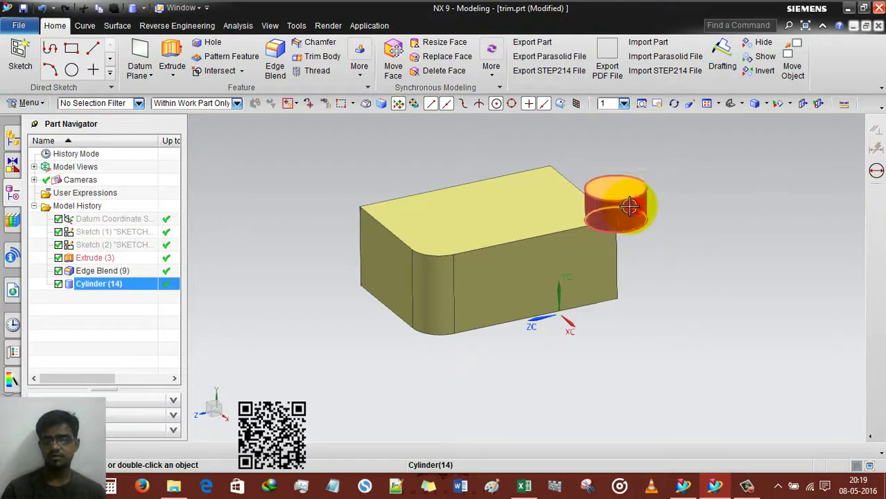
Accept Cylinder (14) unchanged, then re-edit it with a Unite boolean into the block.
double_click(628, 201)
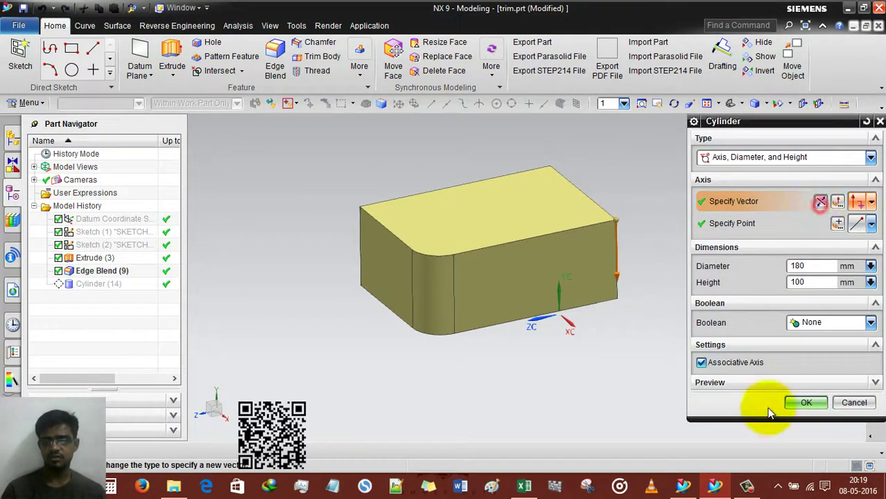
click(805, 403)
middle_drag(691, 251, 702, 296)
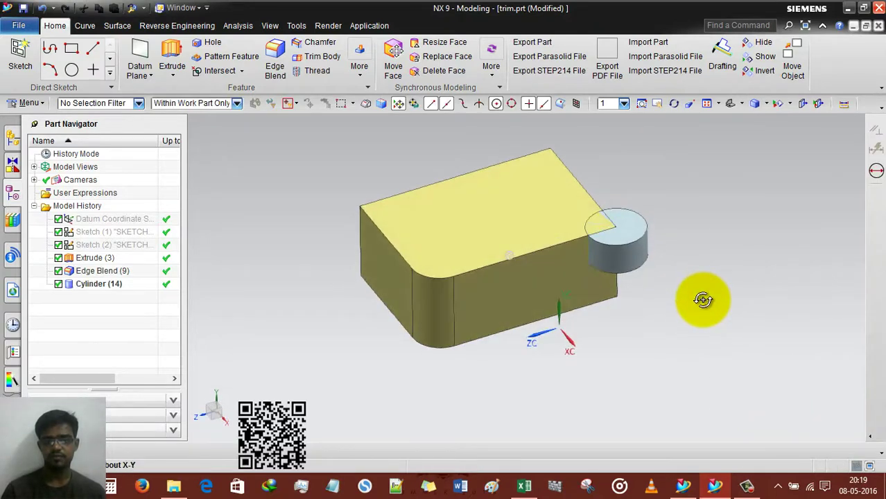
double_click(638, 253)
click(823, 324)
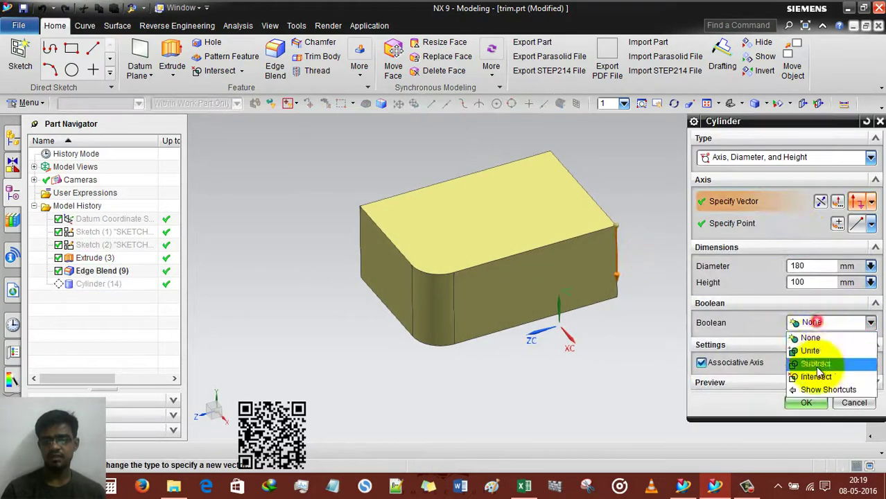
click(811, 348)
click(793, 423)
middle_drag(665, 309, 666, 302)
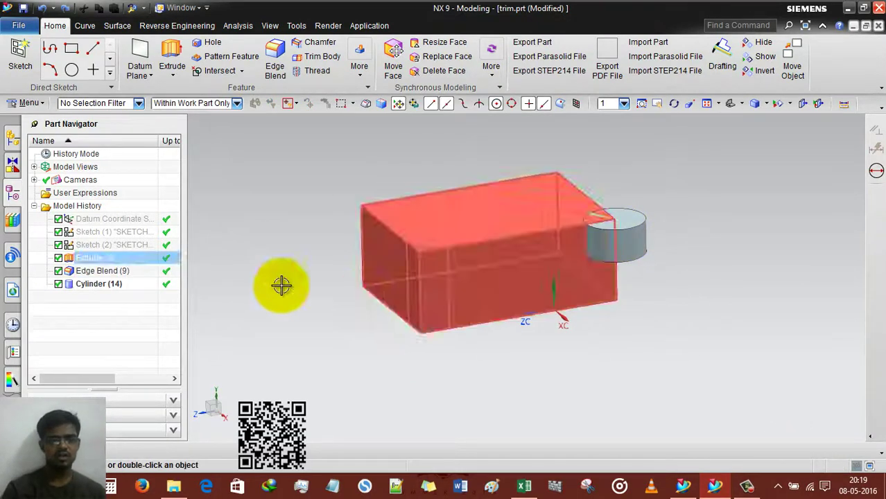
Redefine Cylinder (14) as Arc and Height on the blend edge, 100 mm tall, no boolean.
double_click(104, 284)
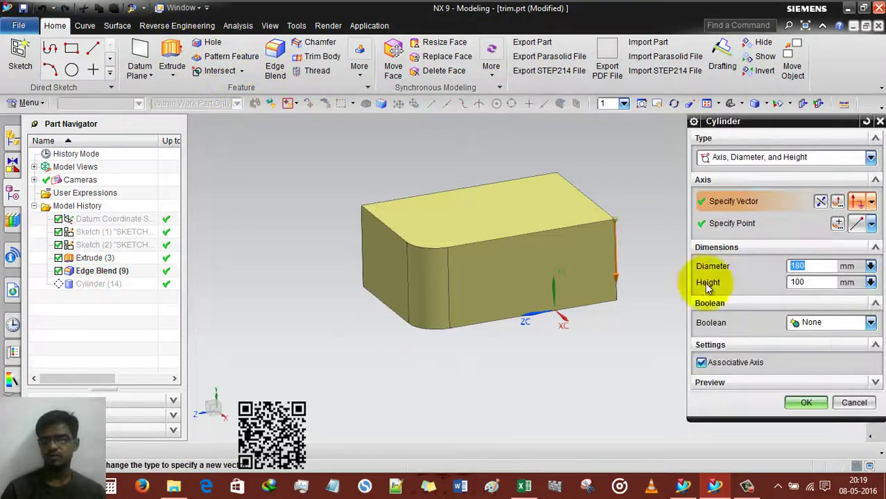
click(802, 331)
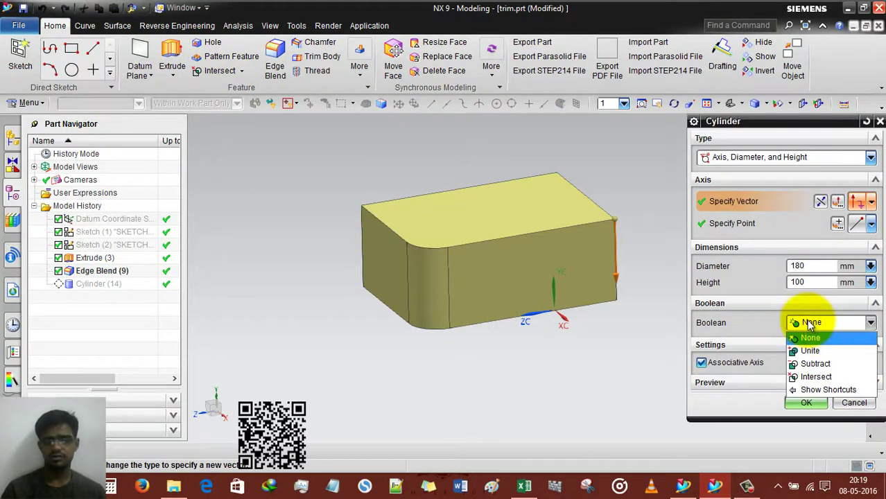
click(813, 337)
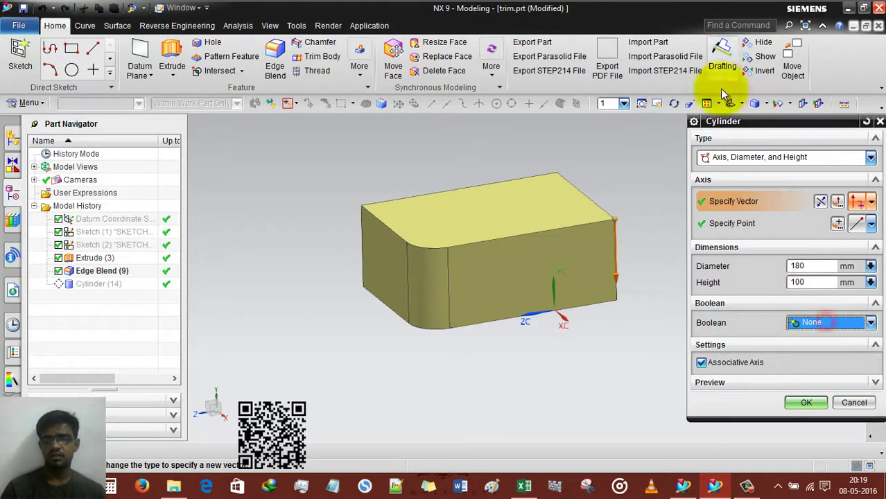
click(733, 158)
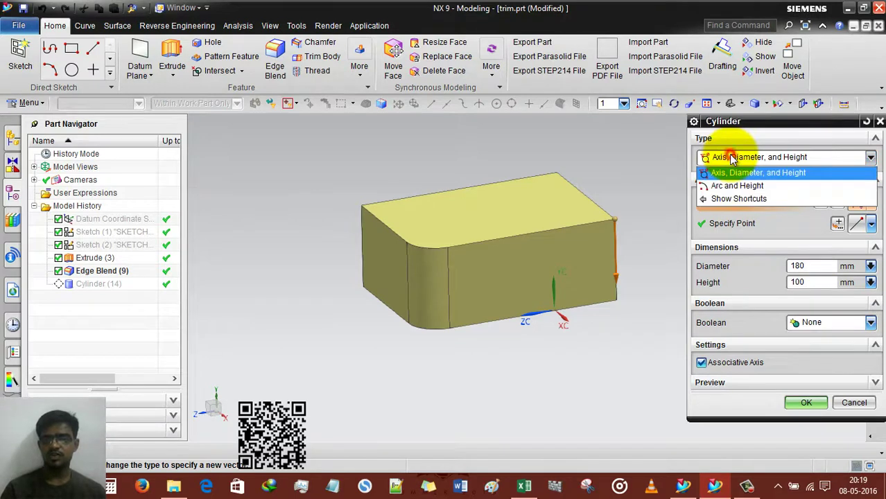
click(735, 194)
middle_drag(584, 283, 591, 285)
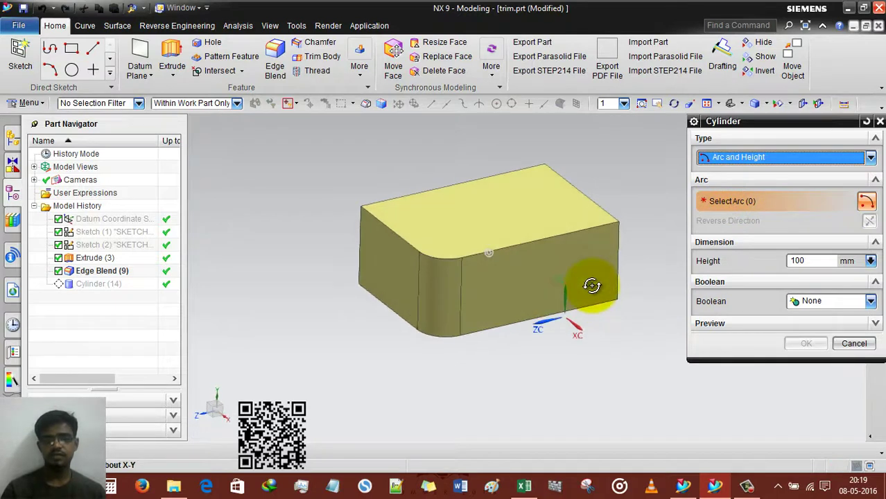
click(437, 251)
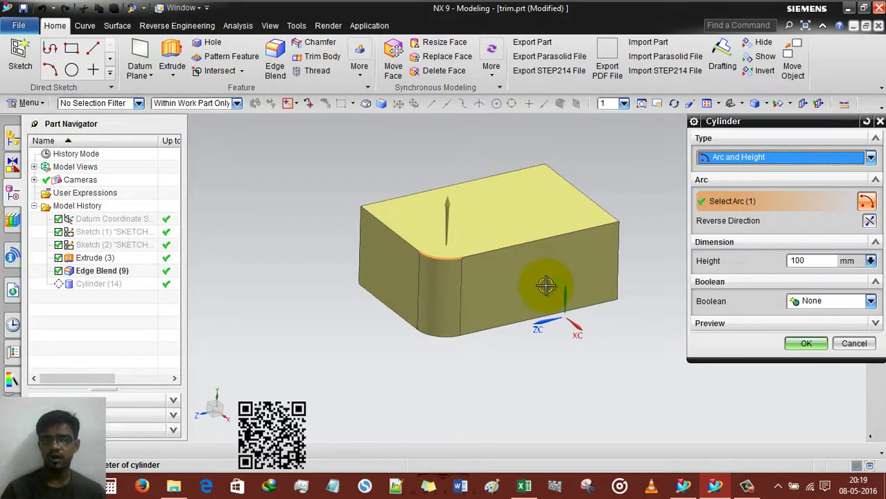
click(798, 260)
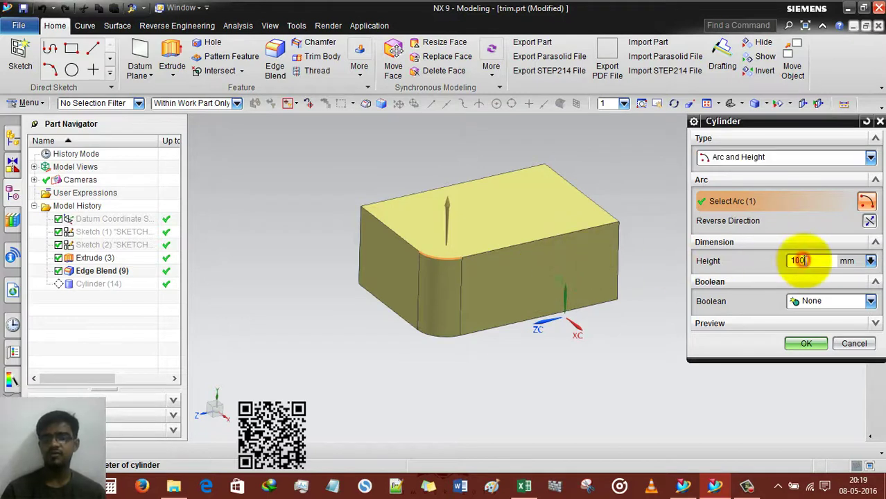
click(804, 344)
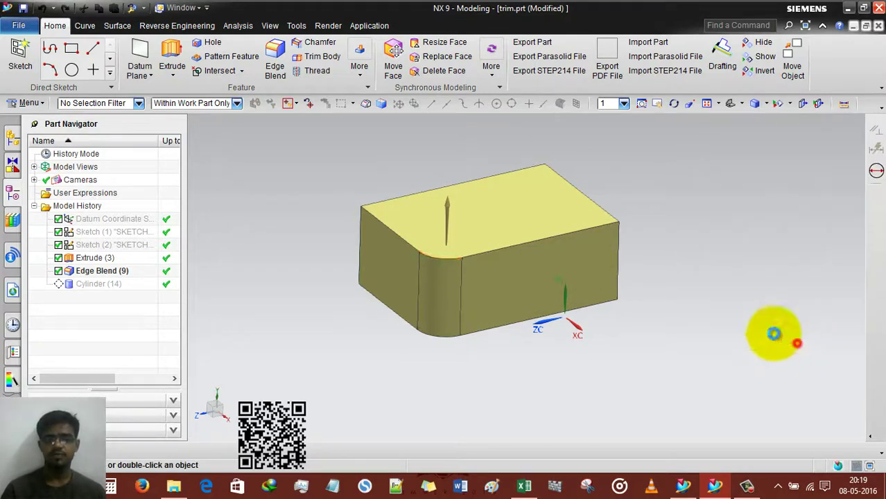
middle_drag(593, 307, 591, 308)
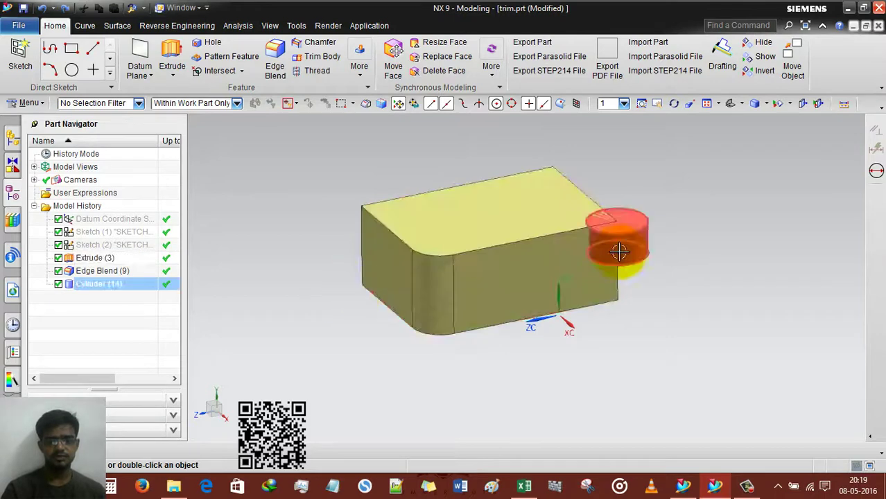
right_click(97, 284)
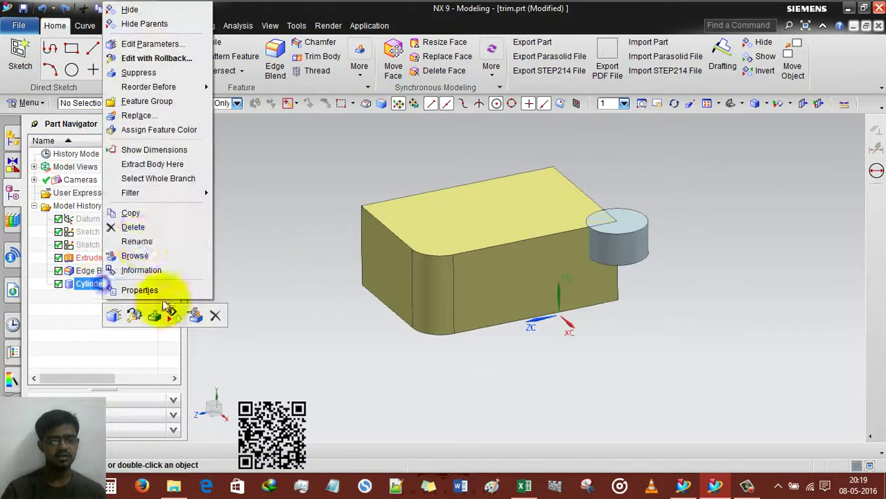
Delete Cylinder (14) and add an associative-axis cylinder along the vertical edge at its top endpoint.
click(183, 233)
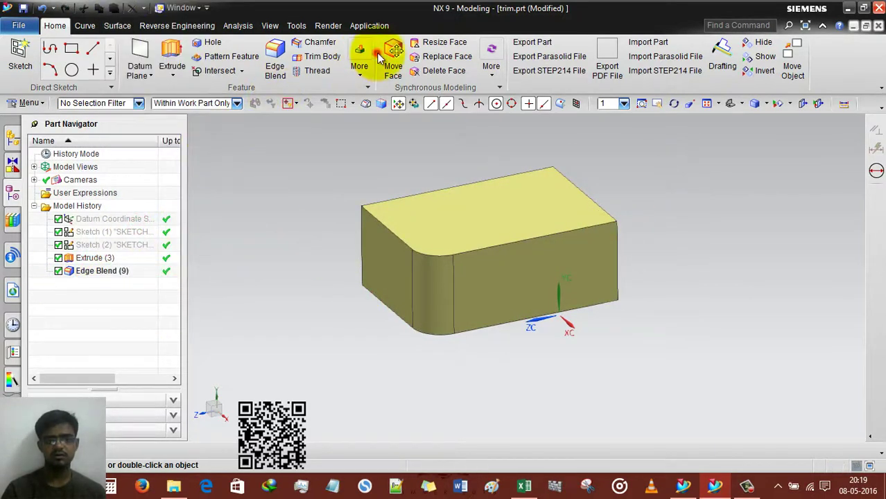
click(360, 61)
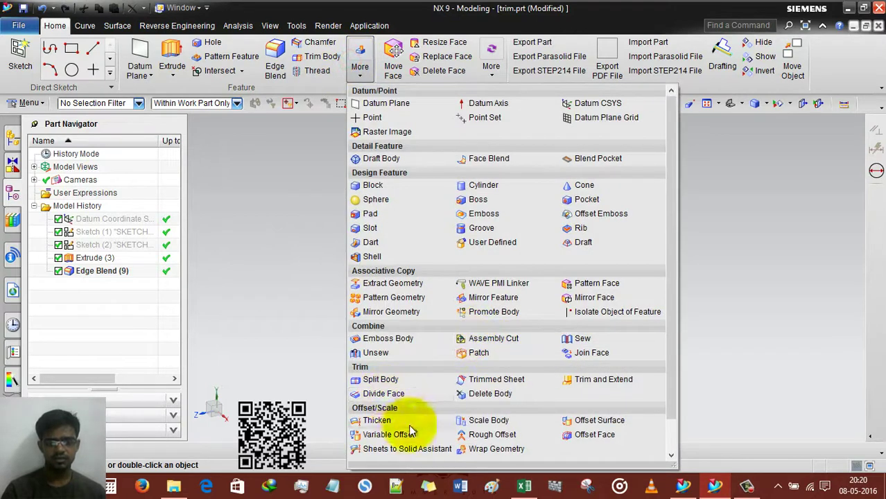
click(483, 186)
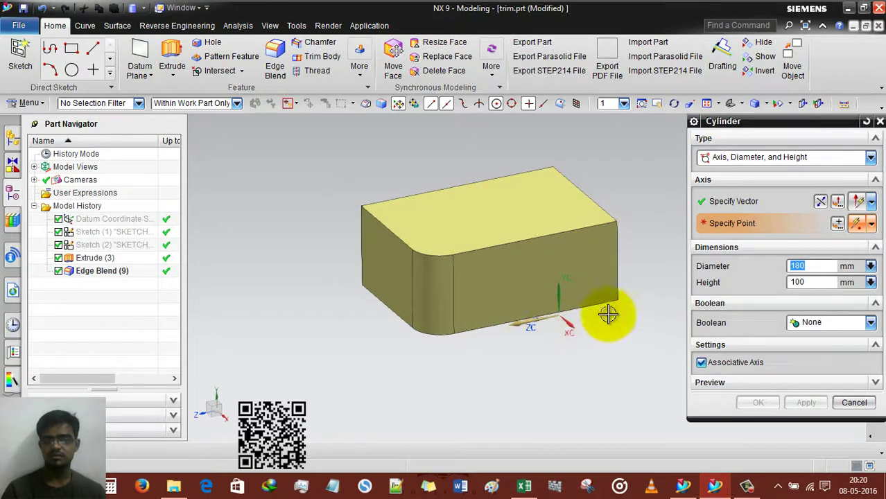
click(741, 203)
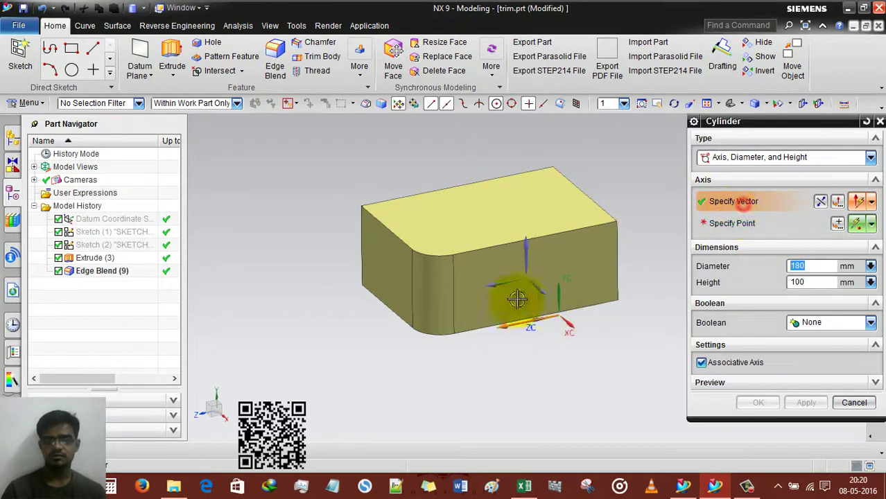
click(617, 237)
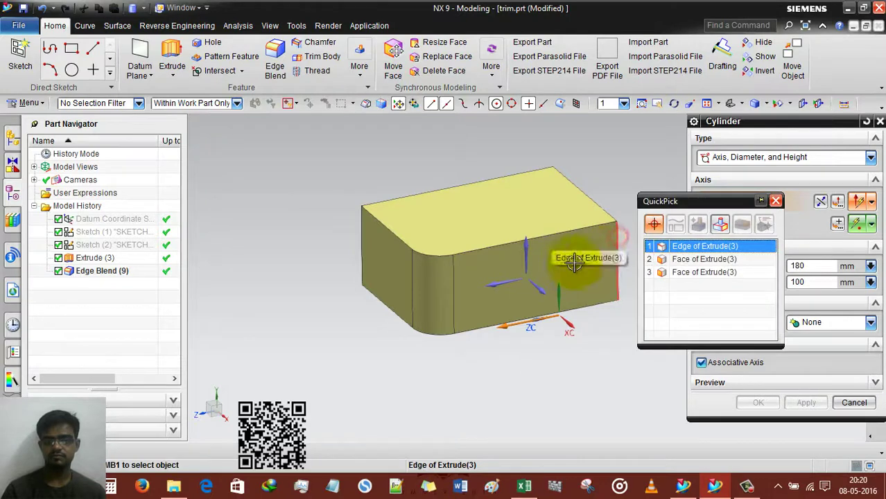
click(681, 244)
click(747, 226)
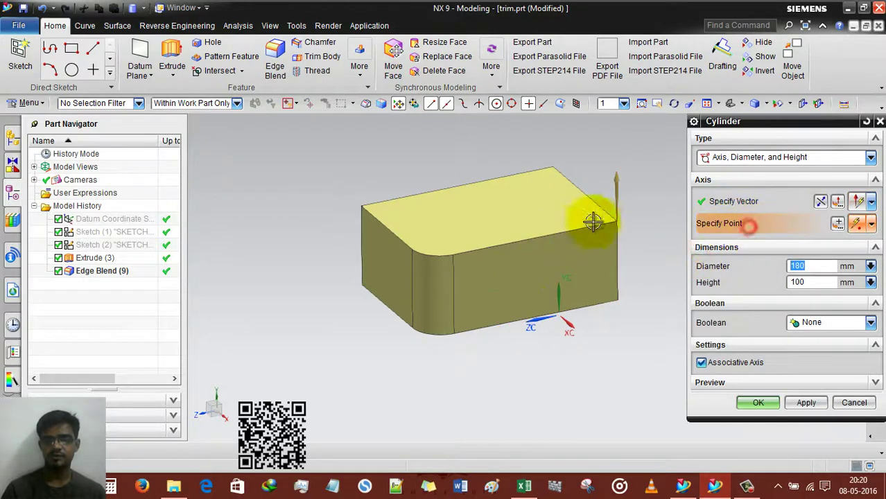
click(616, 222)
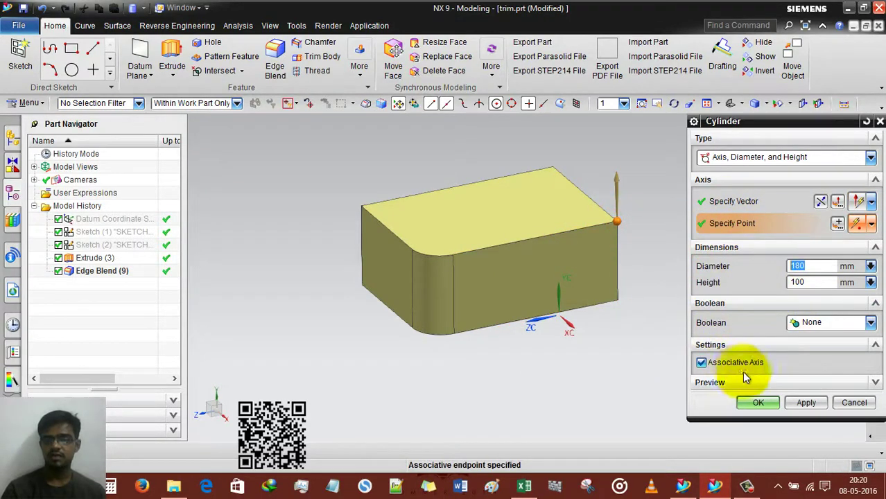
middle_drag(380, 317, 380, 320)
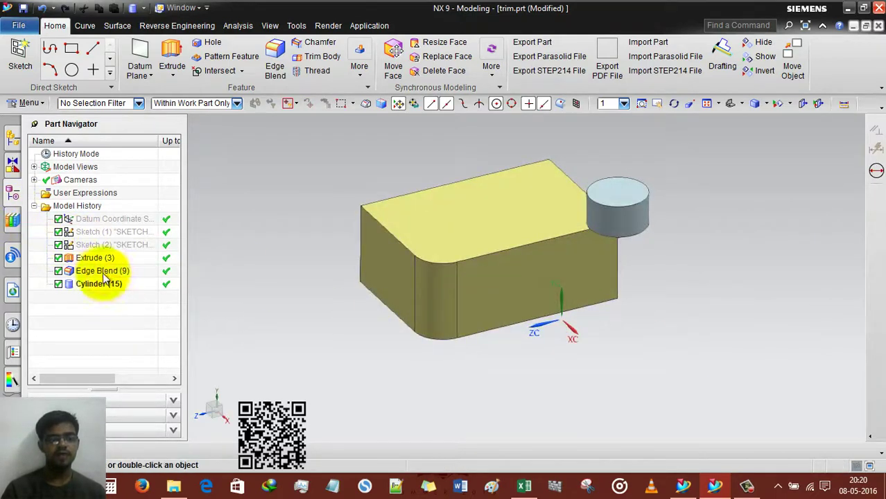
Move Extrude (3)'s start limit to -170 mm and check where Cylinder (15) now stands.
double_click(90, 258)
mouse_move(573, 234)
mouse_down()
mouse_move(567, 222)
mouse_move(556, 232)
mouse_up()
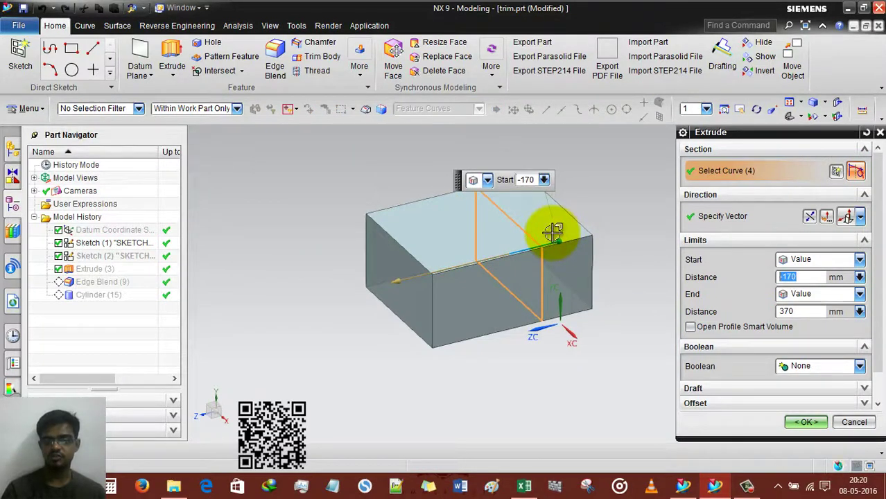
click(801, 422)
mouse_move(664, 311)
middle_down()
mouse_move(662, 287)
mouse_move(654, 326)
mouse_move(662, 316)
middle_up()
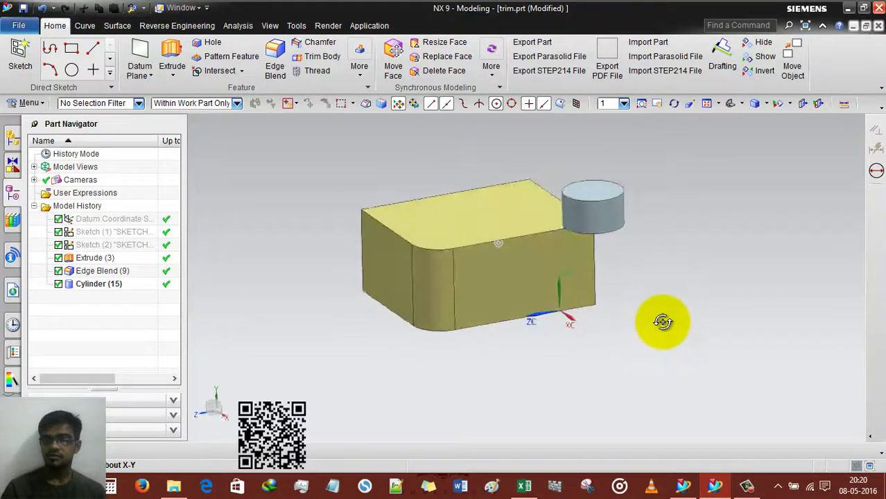
click(574, 204)
click(615, 278)
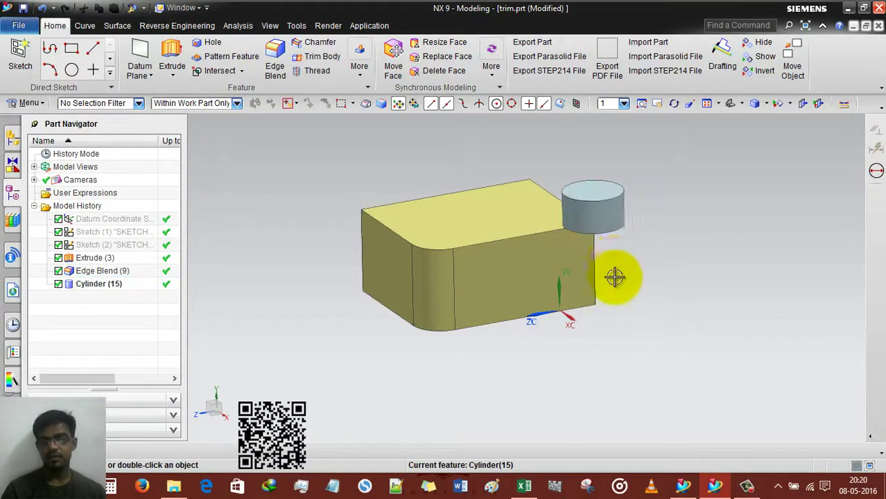
middle_drag(619, 264, 619, 273)
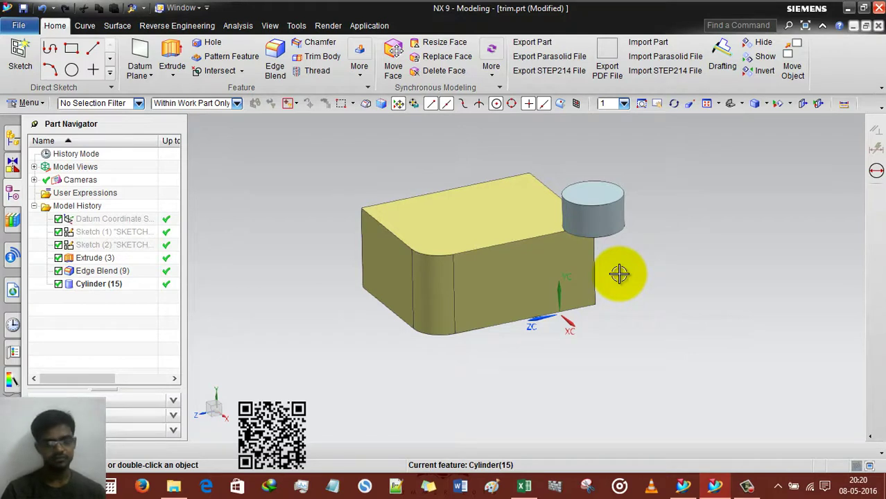
middle_drag(619, 273, 621, 274)
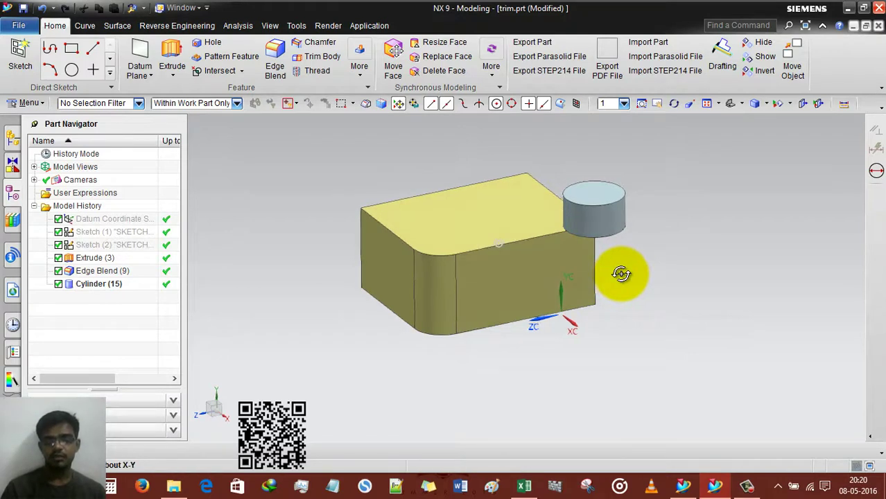